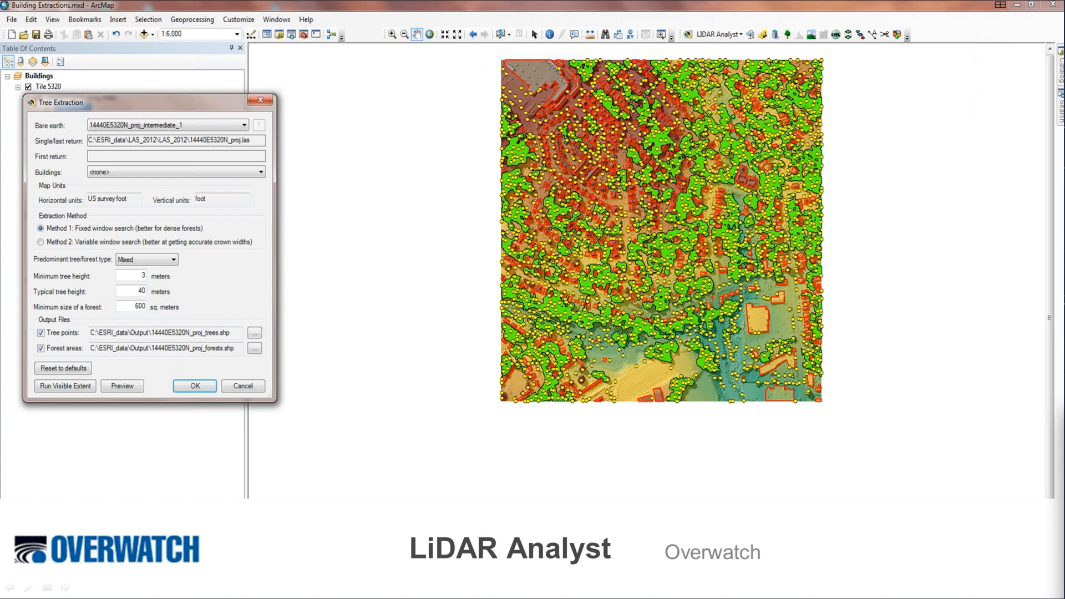
left_click(71, 589)
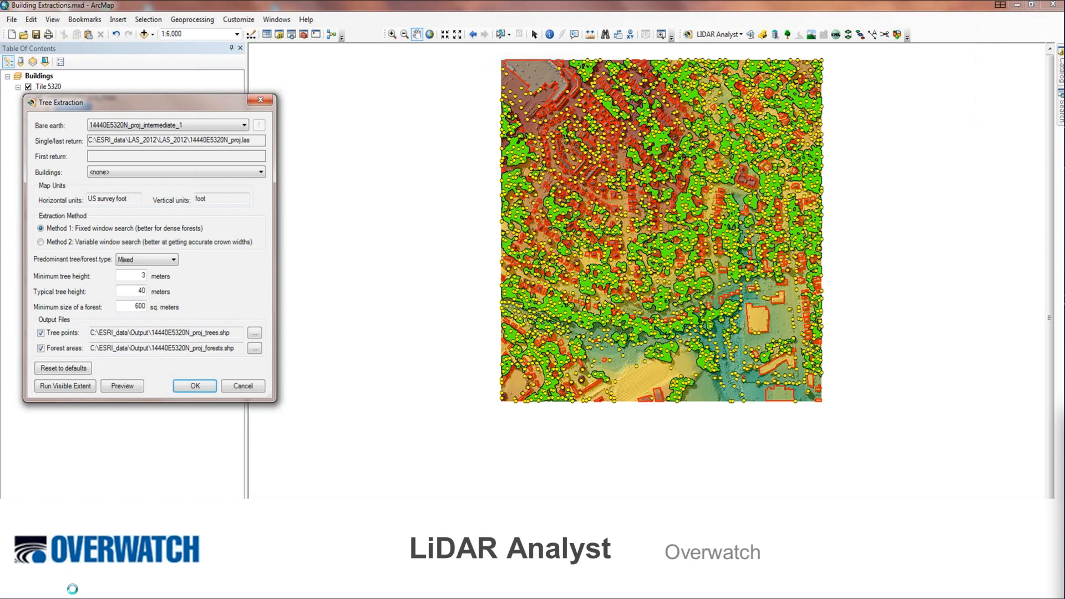
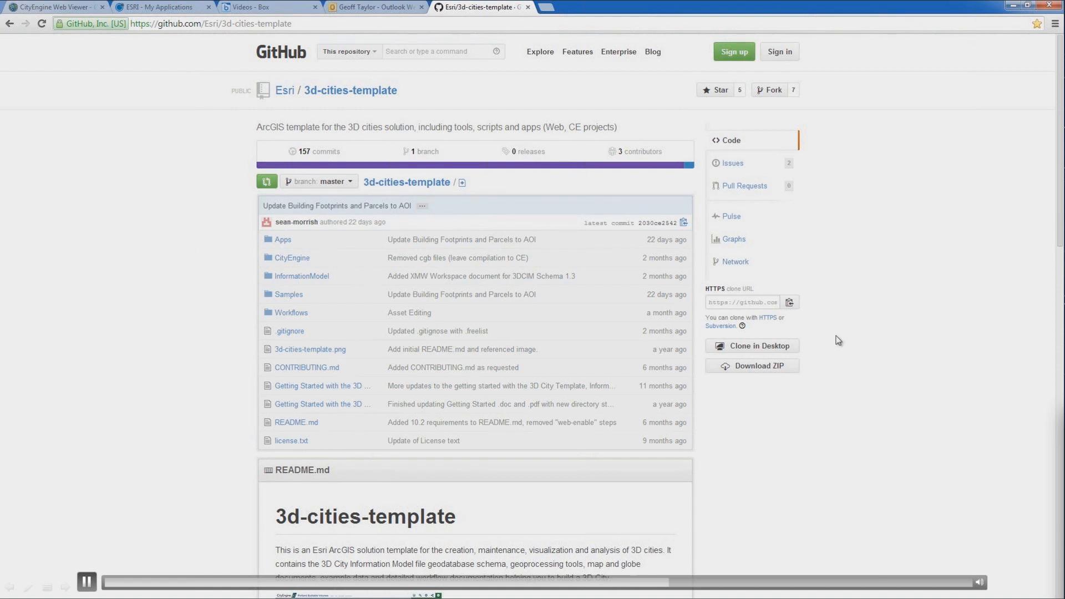
Download the Esri 3d-cities-template repository as a ZIP archive.
left_click(768, 375)
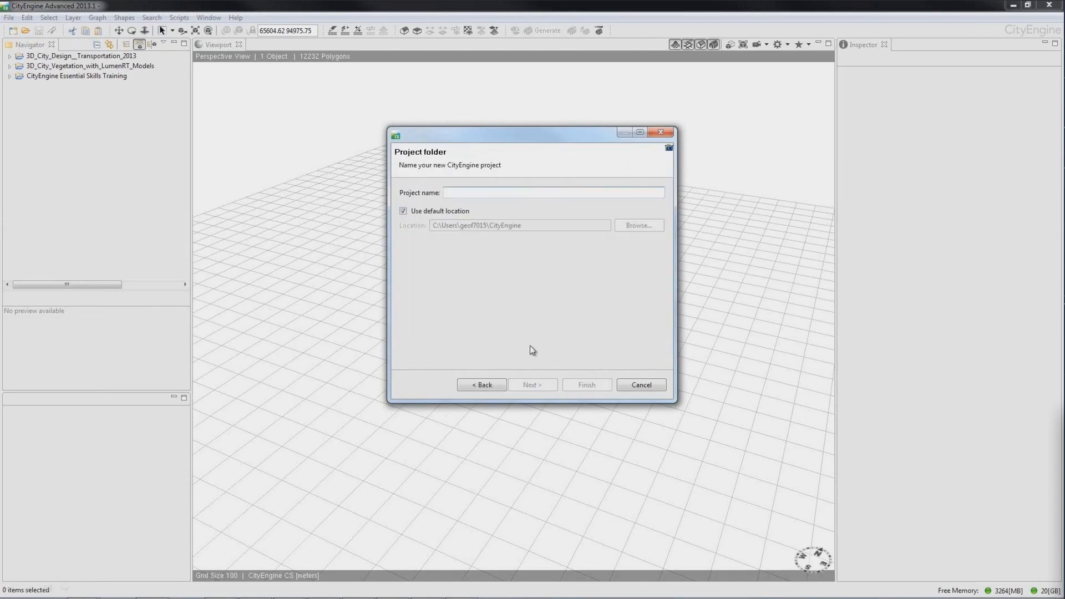
Name the new CityEngine project "Redlands 3DCIM" and create it in the default location.
type("Redlands")
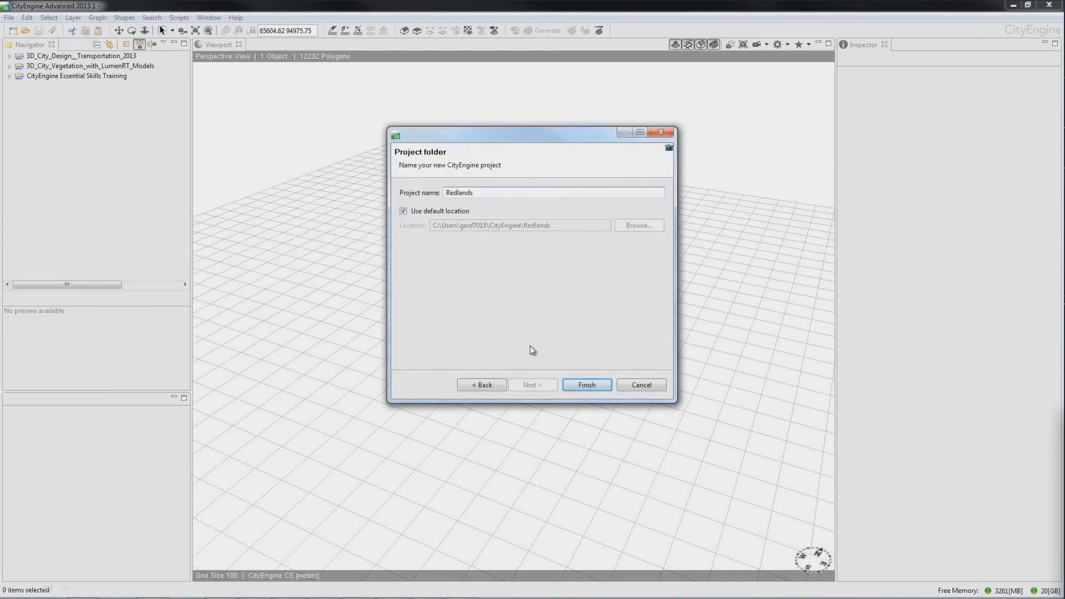
type(" 3DCIM")
left_click(577, 385)
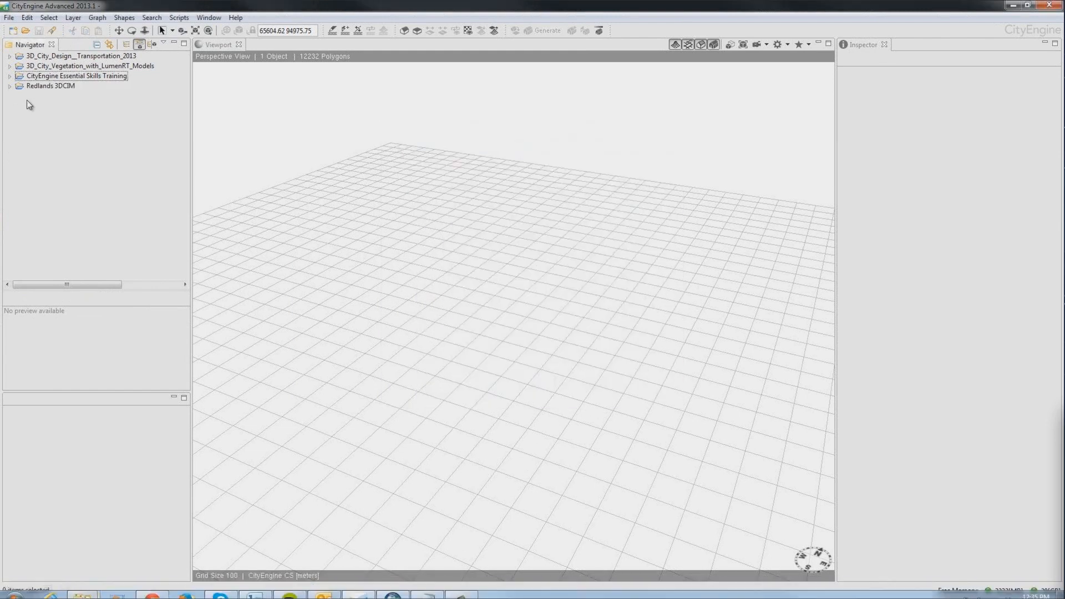
Copy all imagery, terrain and sky files from the Redlands_Data folder into the maps folder of the Redlands 3DCIM project.
left_click(10, 86)
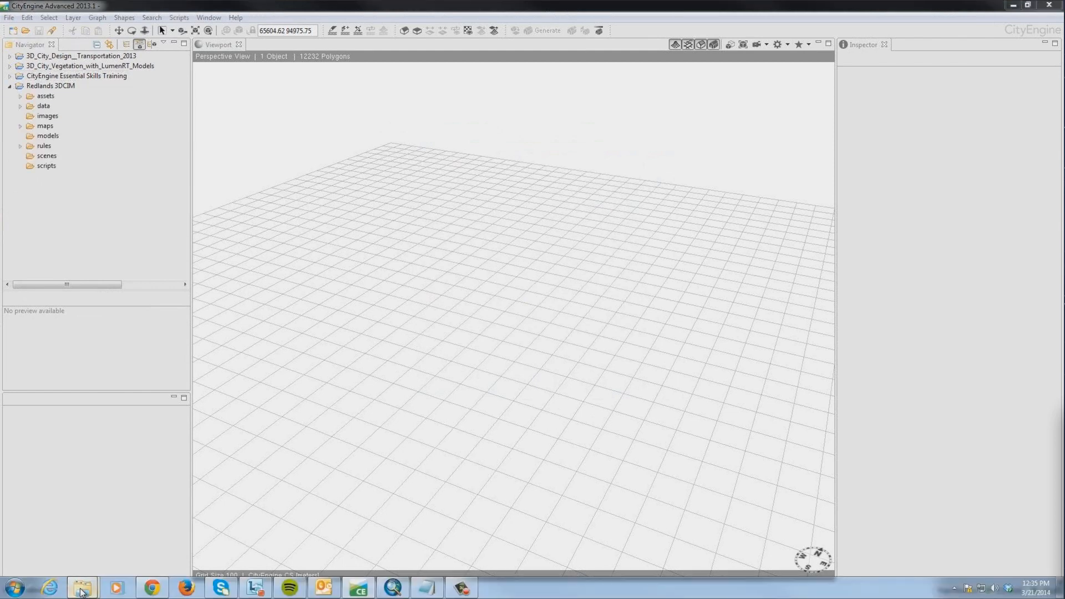
left_click(192, 530)
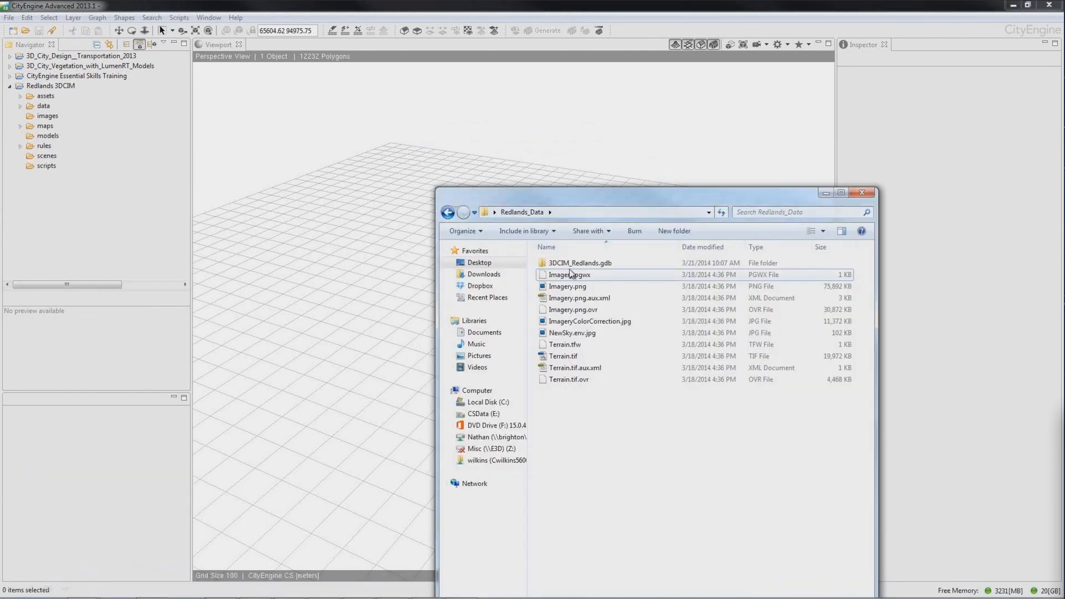
left_click_drag(604, 427, 562, 277)
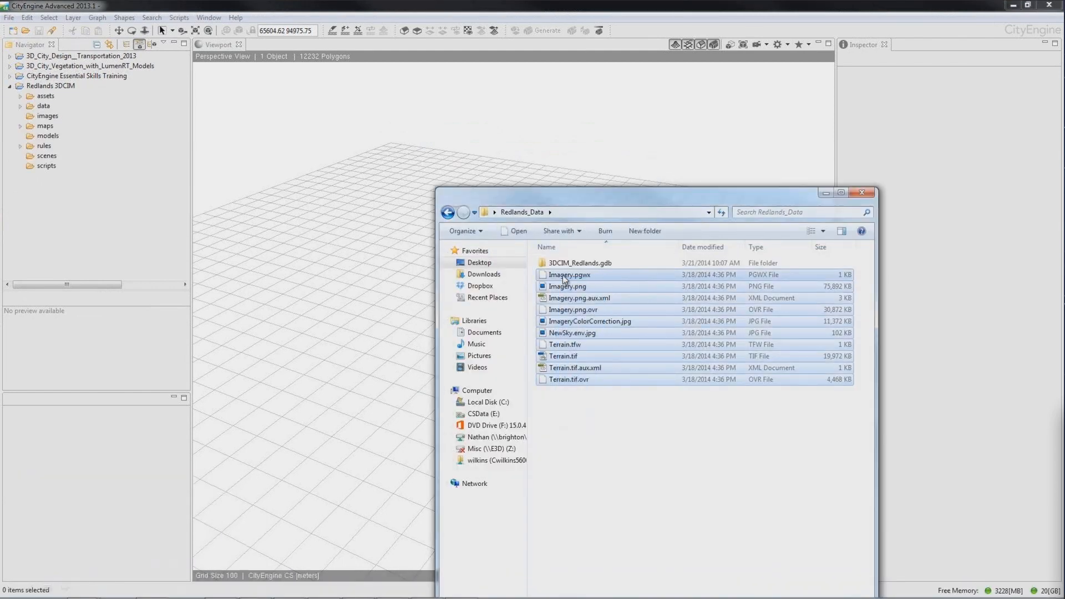
right_click(564, 275)
left_click(603, 390)
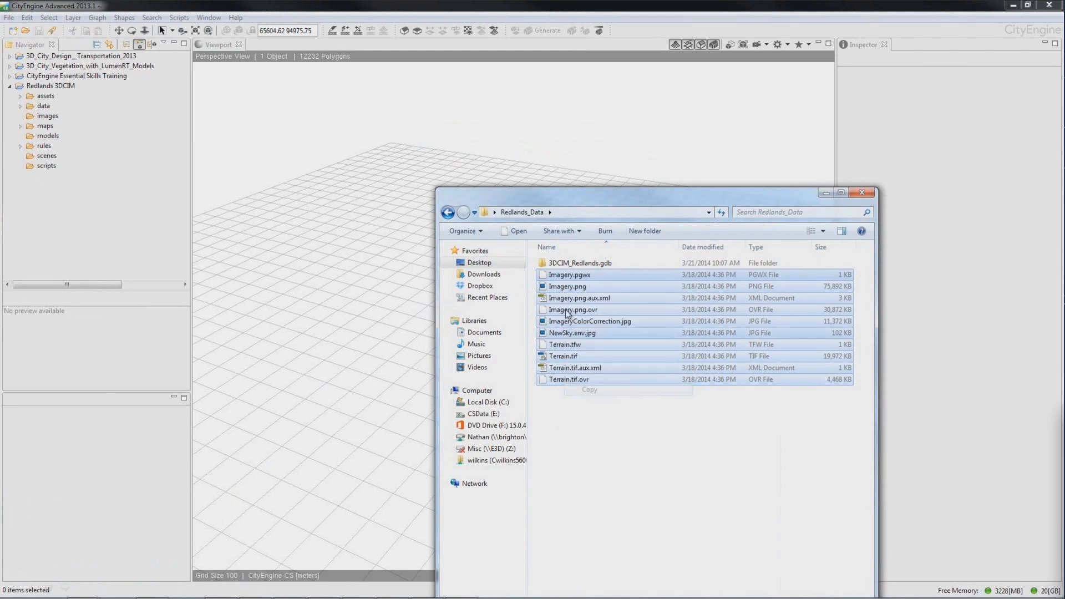
right_click(42, 127)
left_click(380, 237)
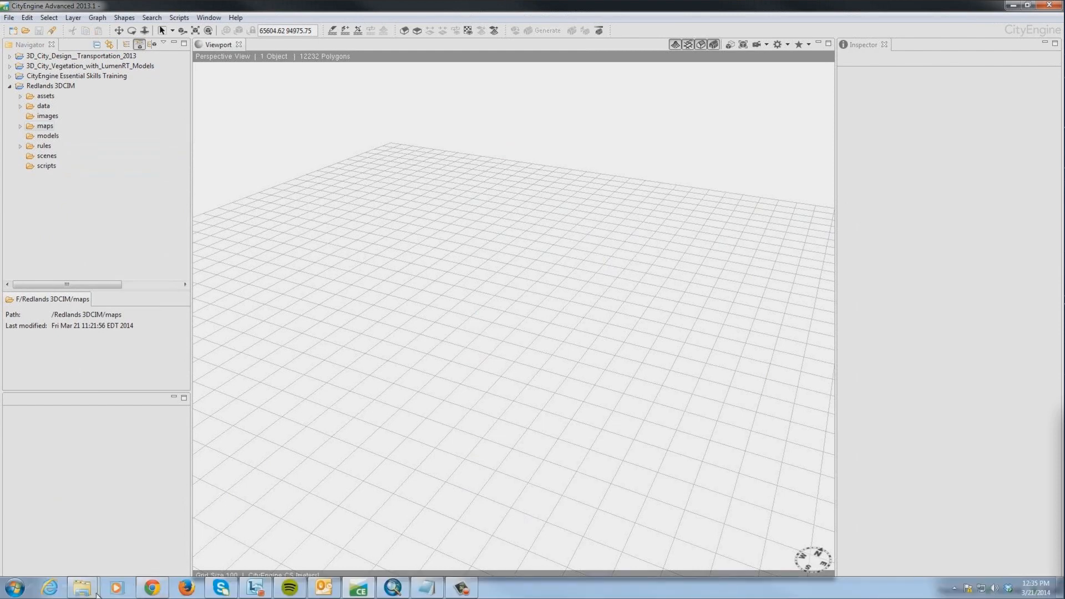
Copy the 3DCIM_Redlands.gdb geodatabase from Redlands_Data into the data folder of the Redlands 3DCIM project.
left_click(96, 594)
left_click(165, 551)
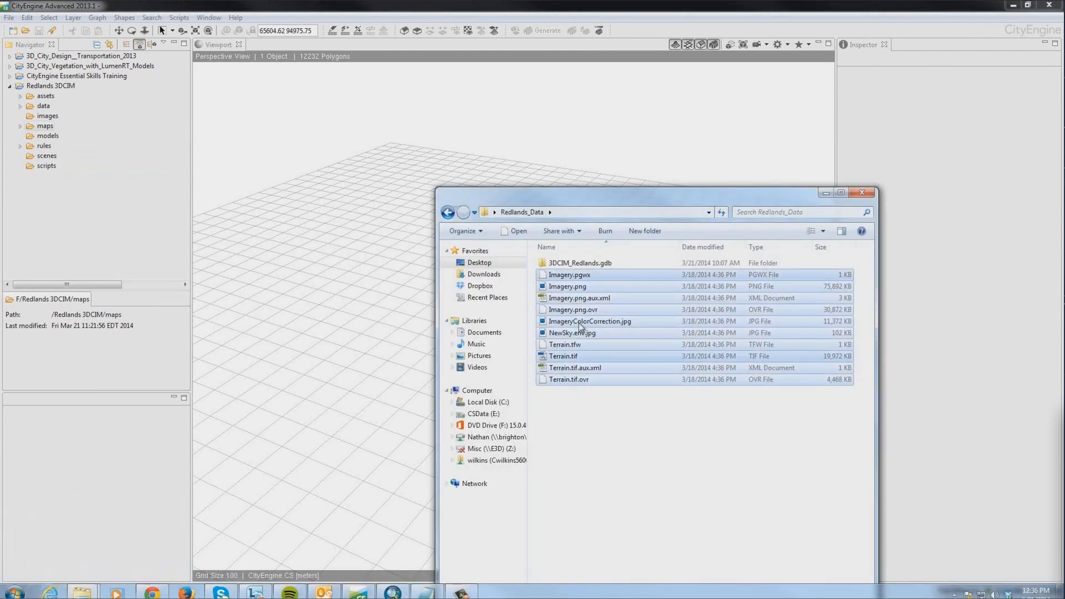
left_click(593, 262)
right_click(592, 262)
left_click(624, 447)
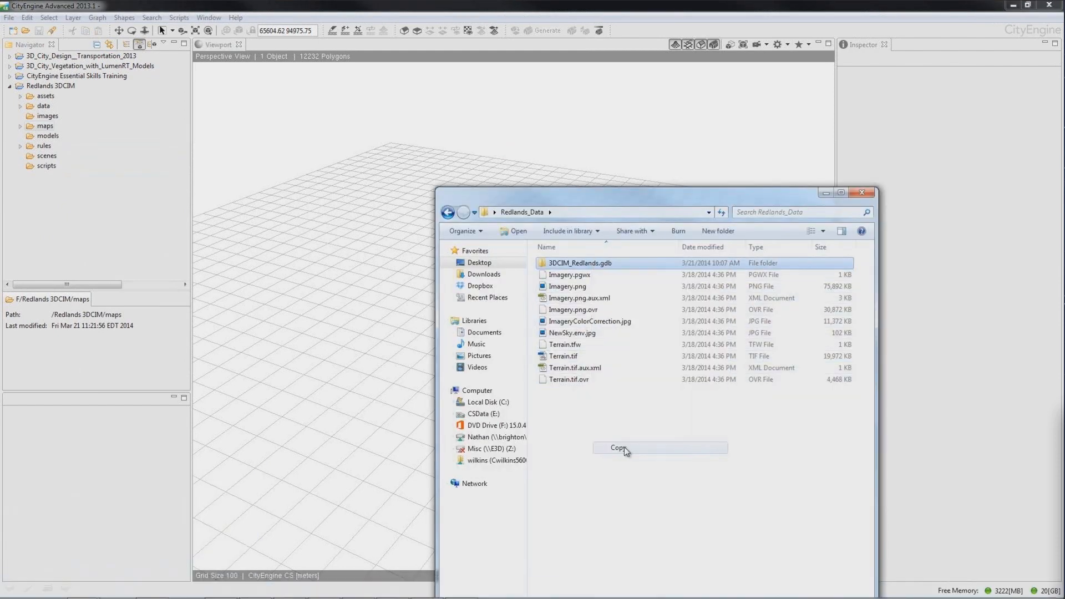
left_click(25, 101)
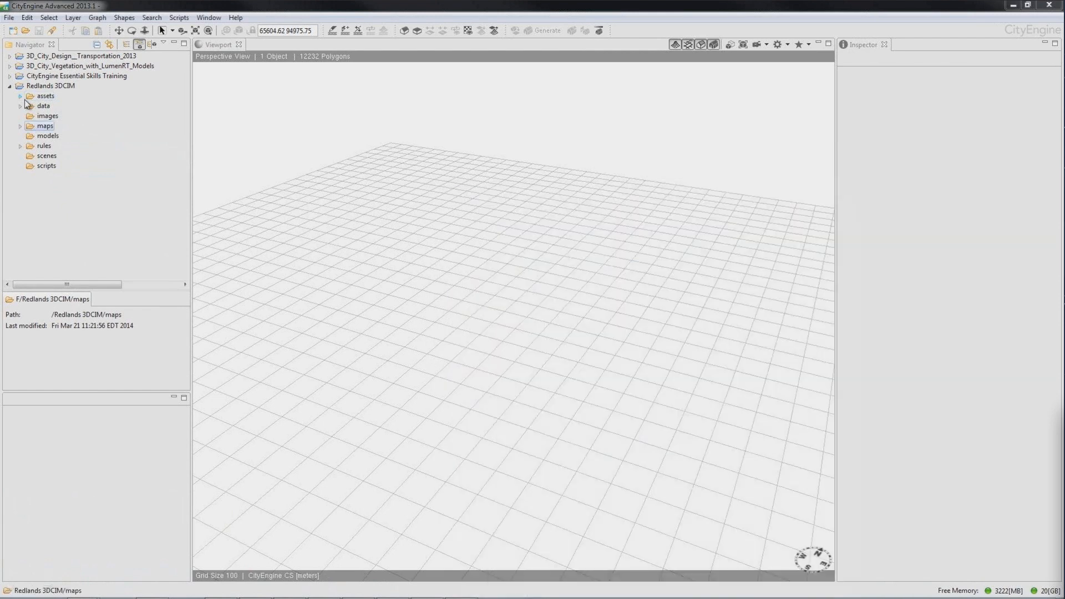
right_click(44, 107)
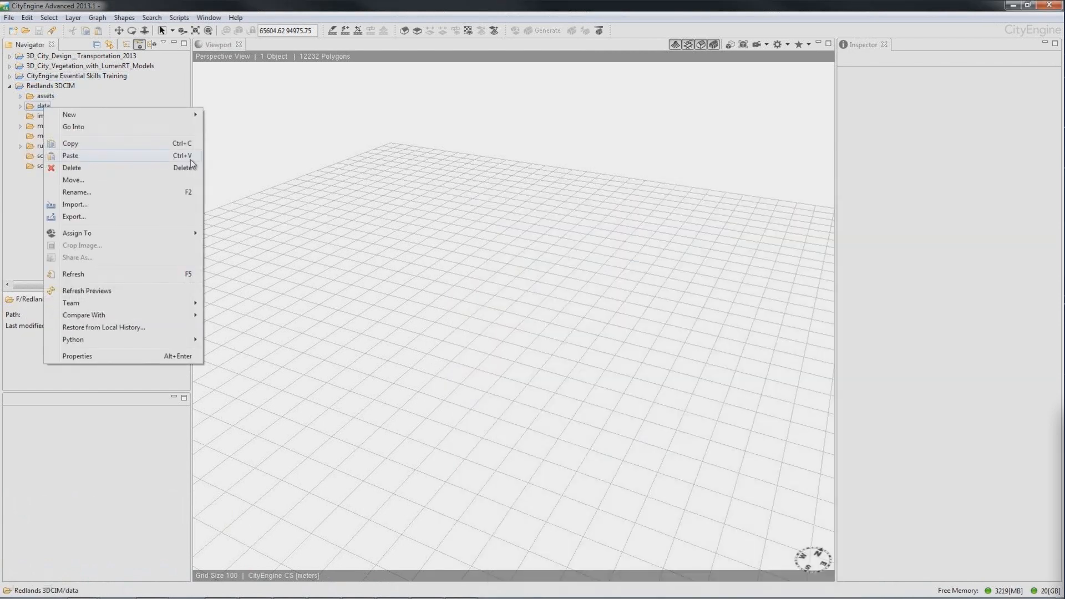
left_click(269, 184)
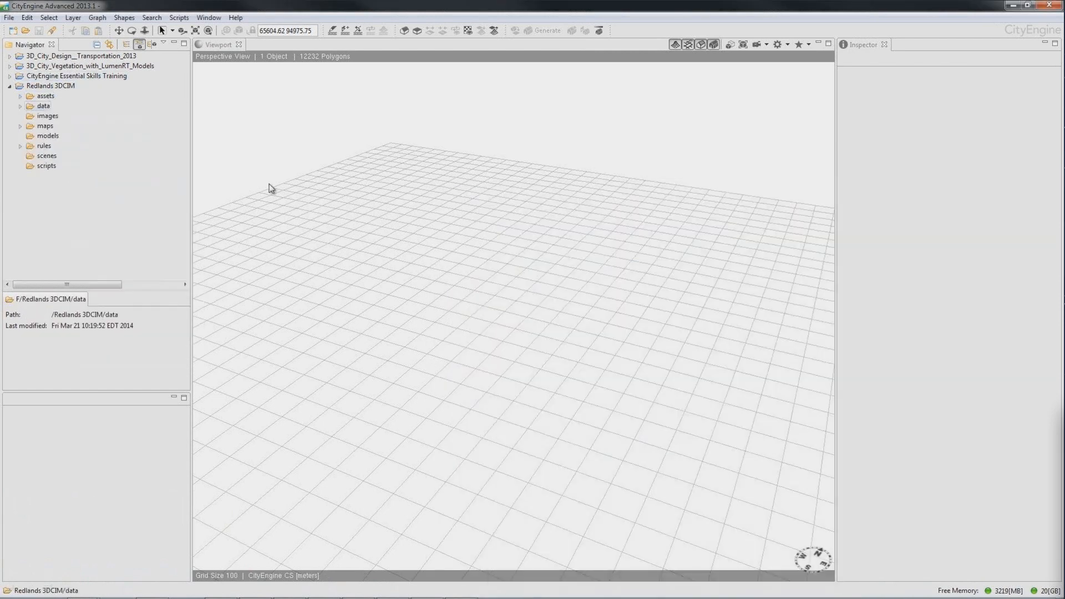
Import Terrain.tif from the maps folder as terrain in NAD 1983 StatePlane California V FIPS 0405 (US Feet), textured with ImageryColorCorrection.jpg.
left_click(21, 127)
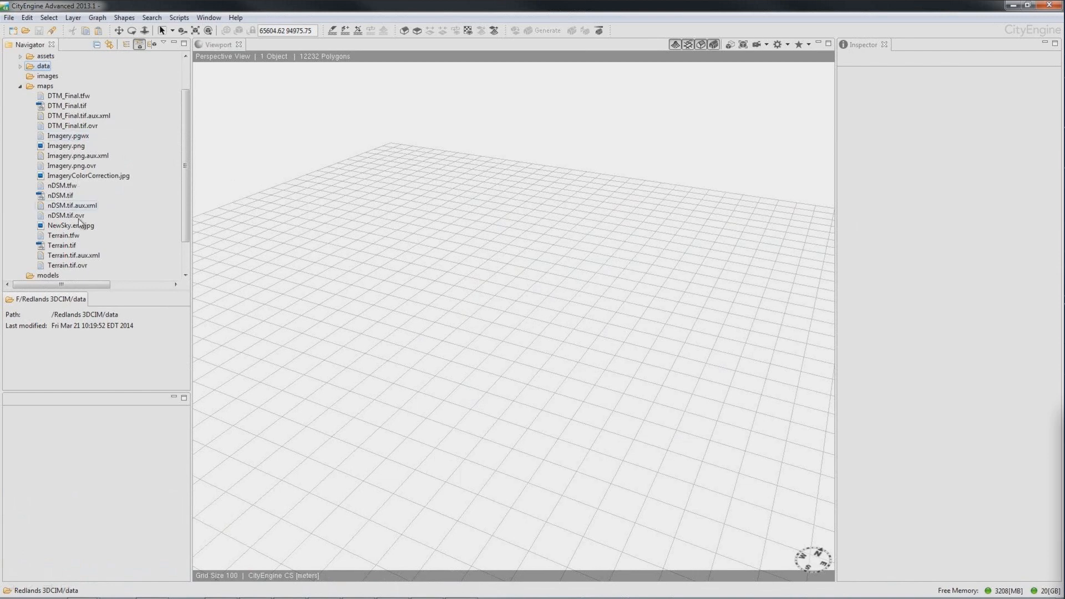
left_click(61, 247)
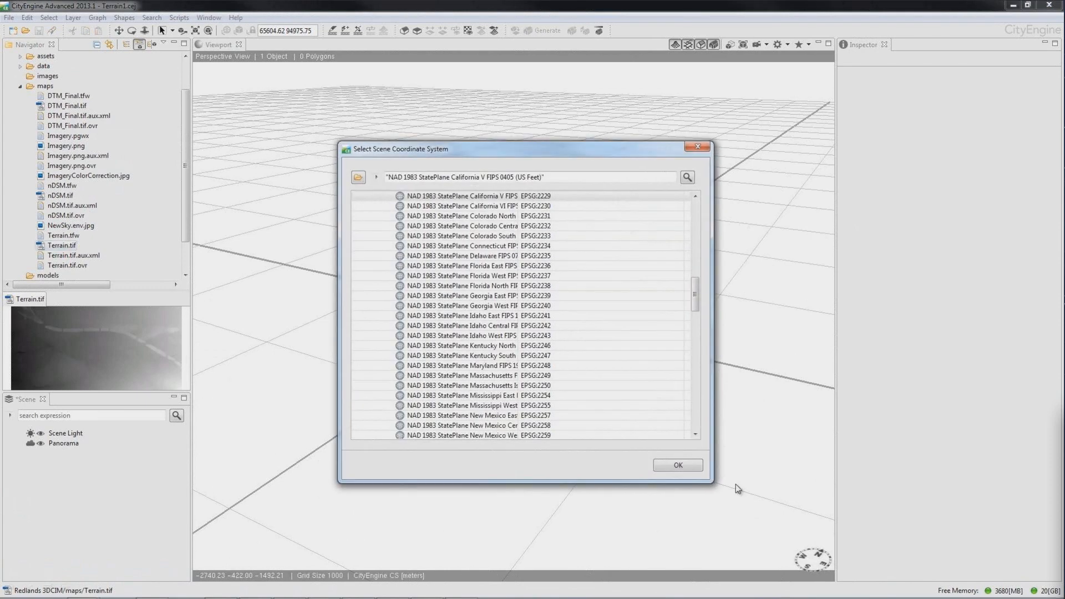
left_click(689, 465)
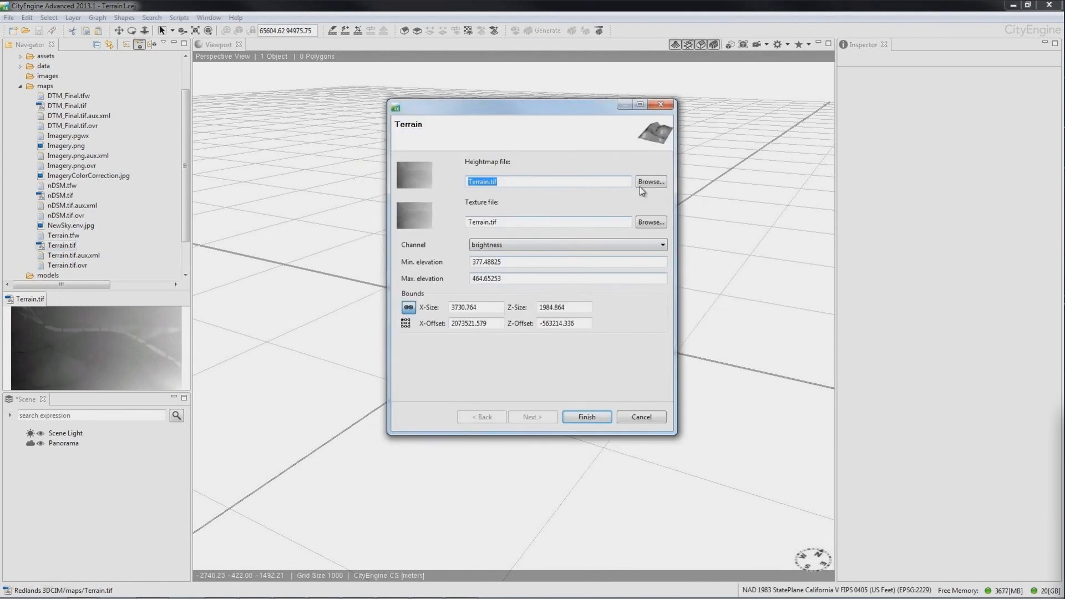
left_click(647, 219)
left_click(358, 203)
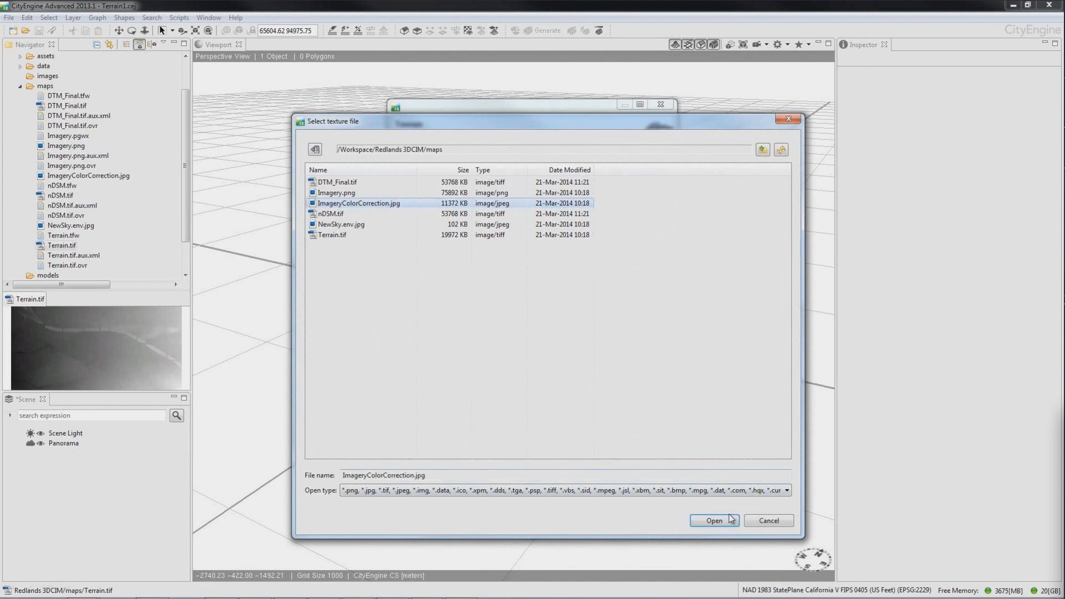
left_click(713, 521)
left_click(586, 417)
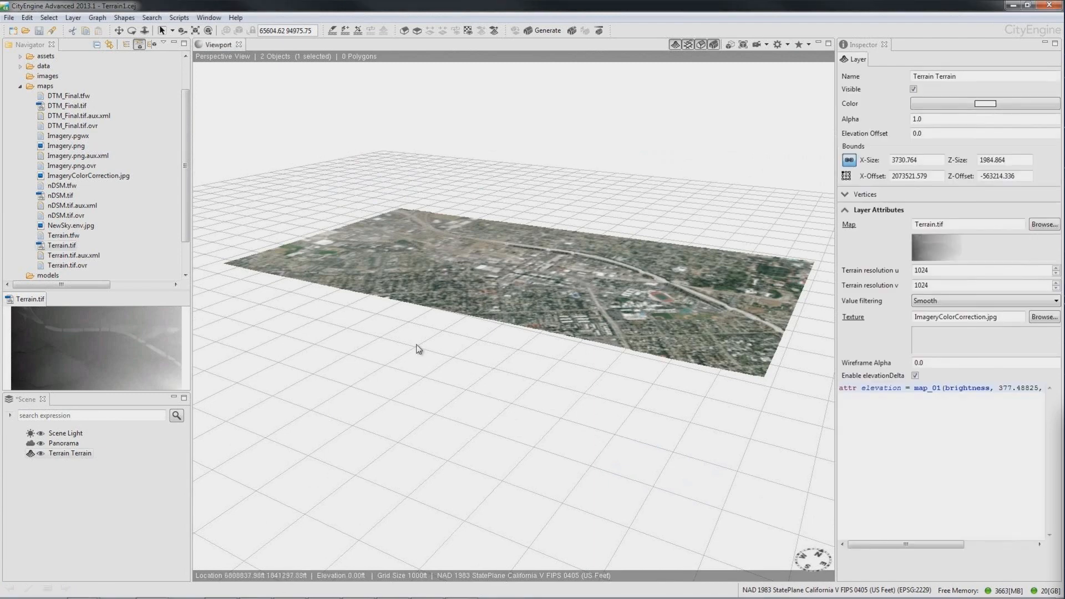
Import 3DCIM_Redlands.gdb without the Parcel and AOI layers, using NAD 1983 StatePlane California V FIPS 0405 (US Feet) for every imported layer.
left_click_drag(456, 362, 591, 400, "alt")
scroll(611, 362, "up", 5)
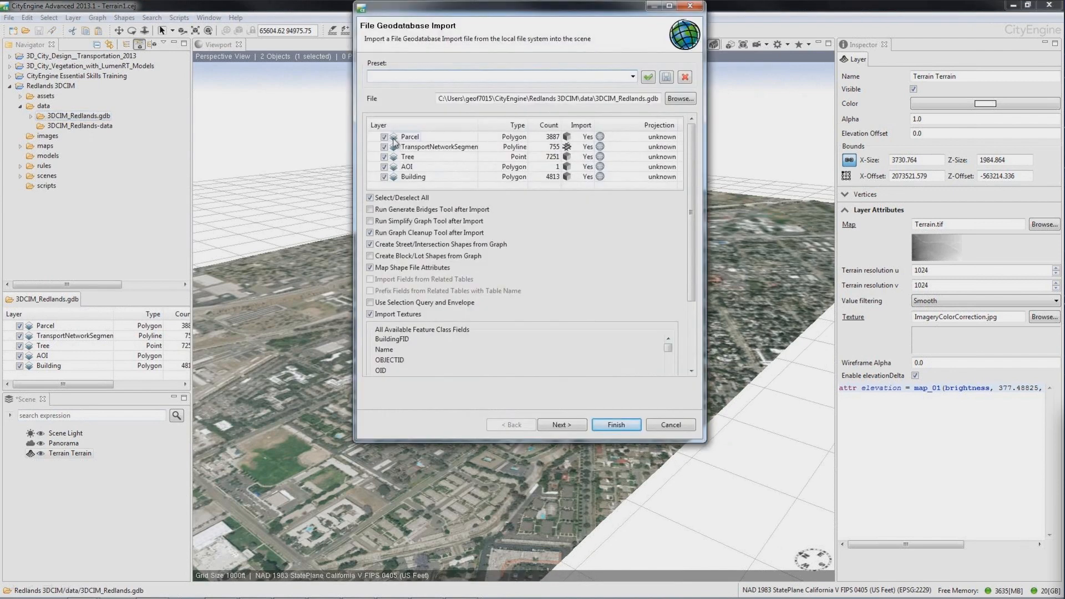
left_click(384, 137)
left_click(385, 166)
left_click(615, 425)
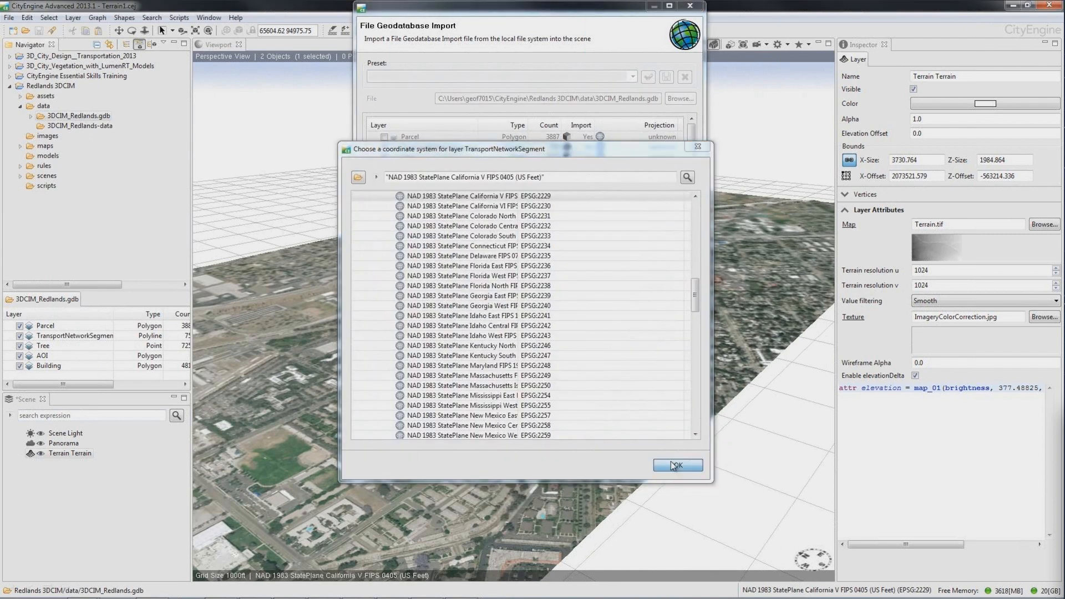
left_click(670, 461)
left_click(672, 467)
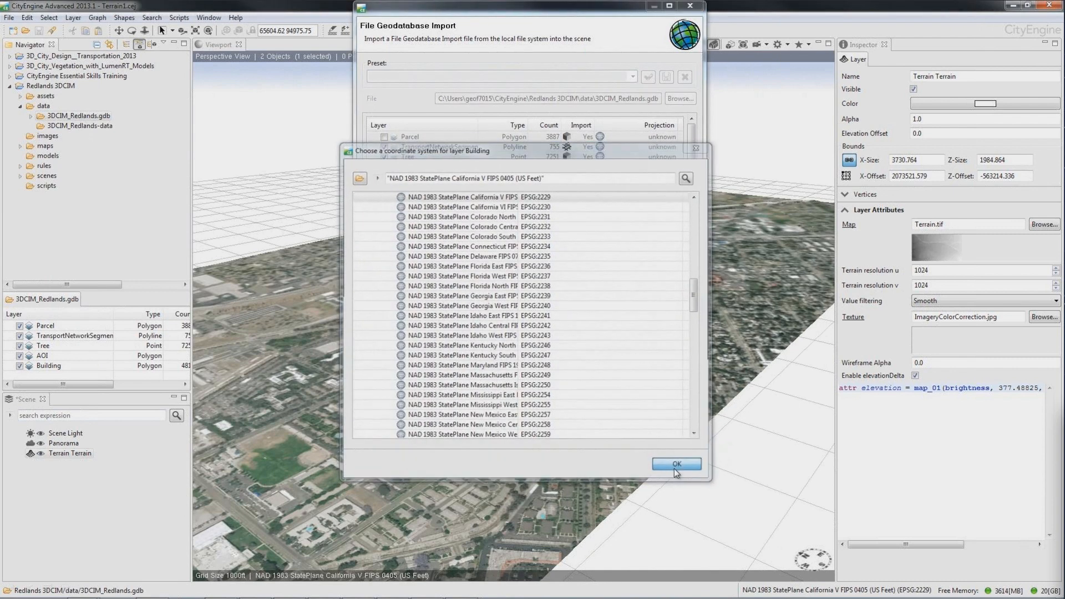
left_click(674, 468)
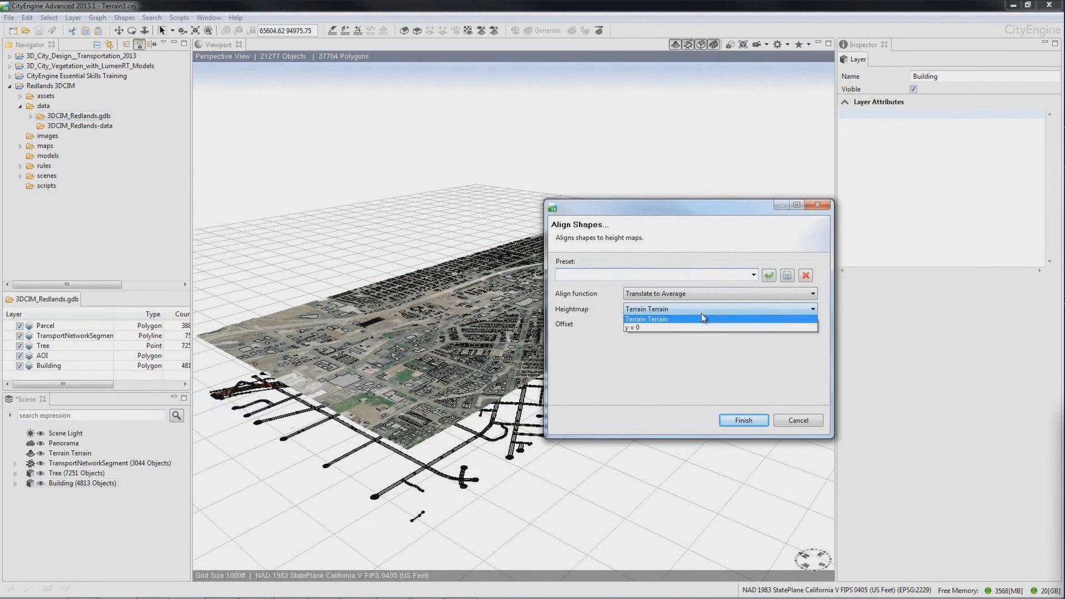
Align the Building shapes to the Terrain Terrain heightmap with Translate to Average, and the Tree shapes with Project All.
left_click(683, 317)
left_click(742, 420)
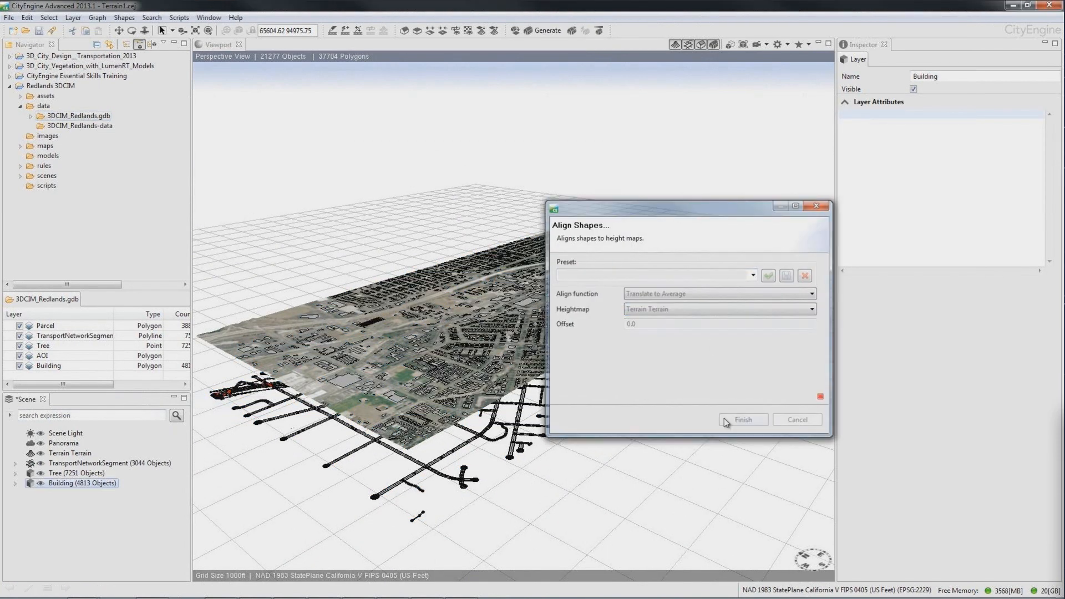
right_click(65, 473)
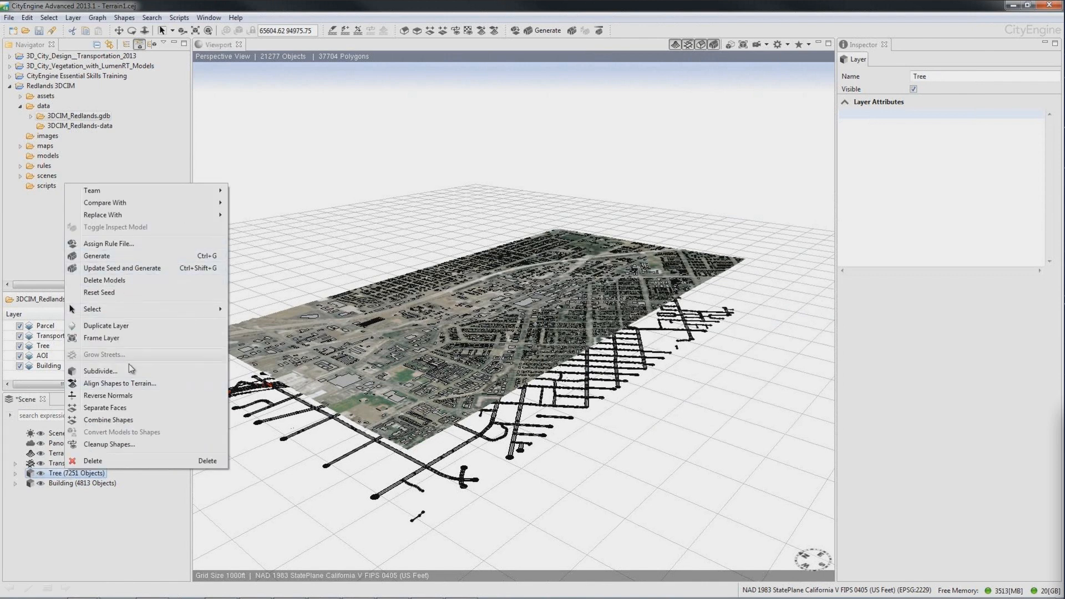
left_click(128, 384)
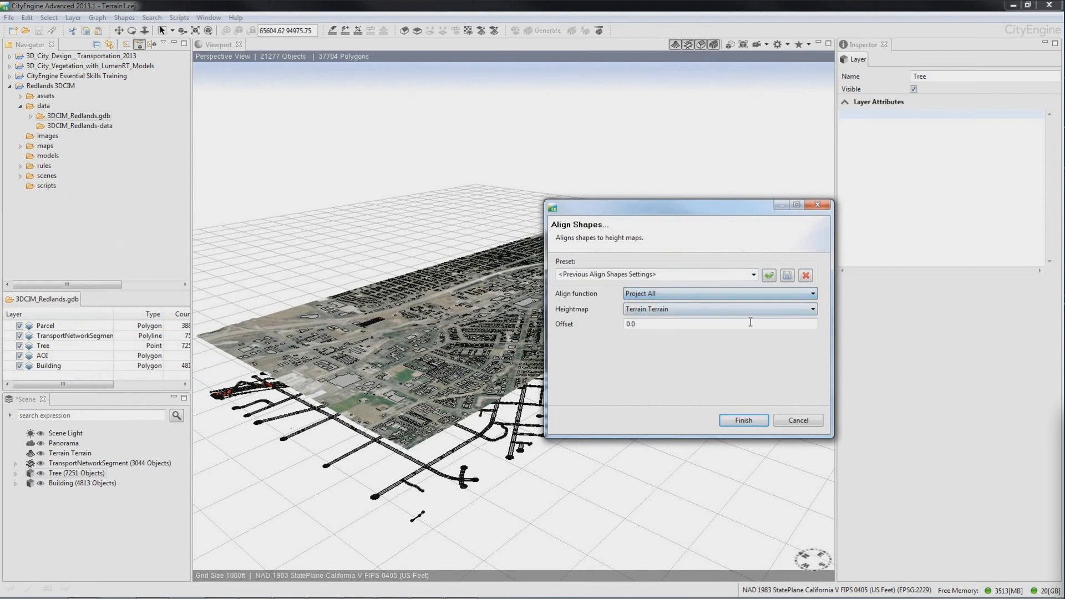
left_click(746, 421)
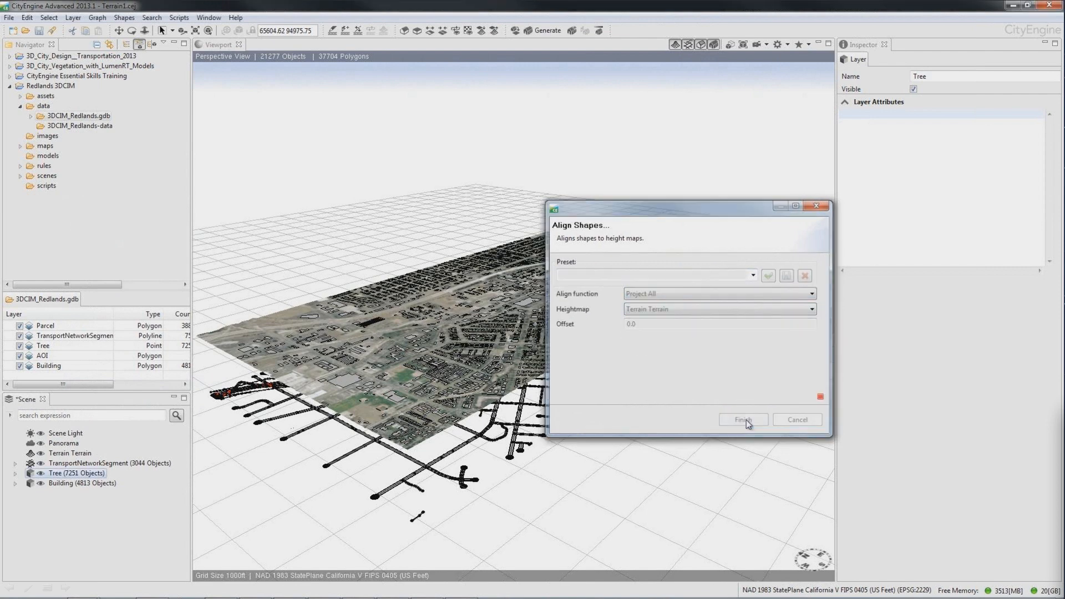
Align the TransportNetworkSegment street graph to the Terrain Terrain heightmap using the Project All function.
left_click_drag(406, 508, 372, 489)
right_click(373, 489)
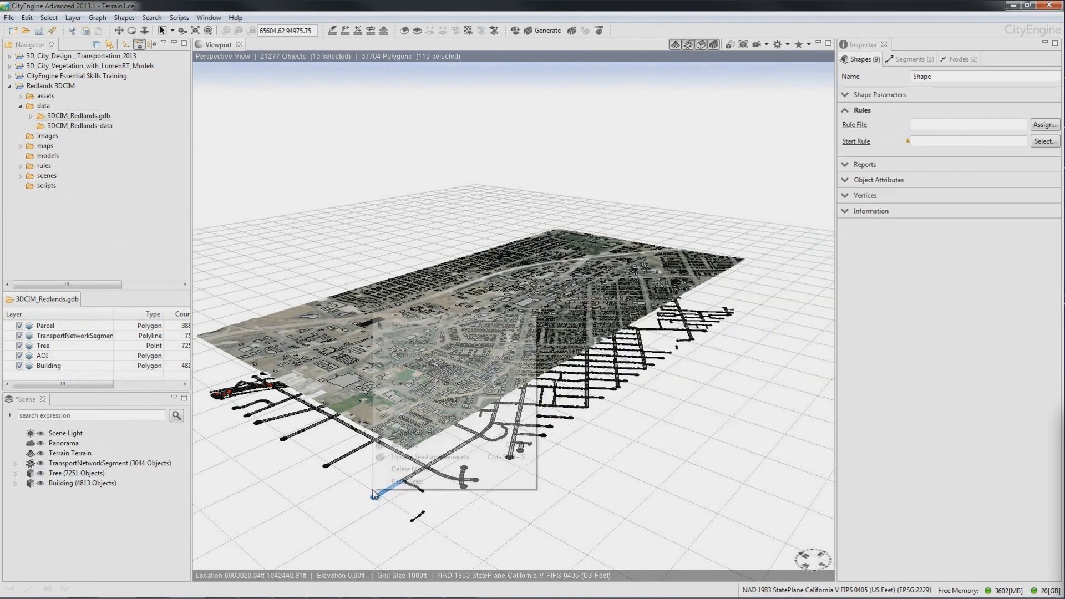
left_click(69, 464)
right_click(69, 464)
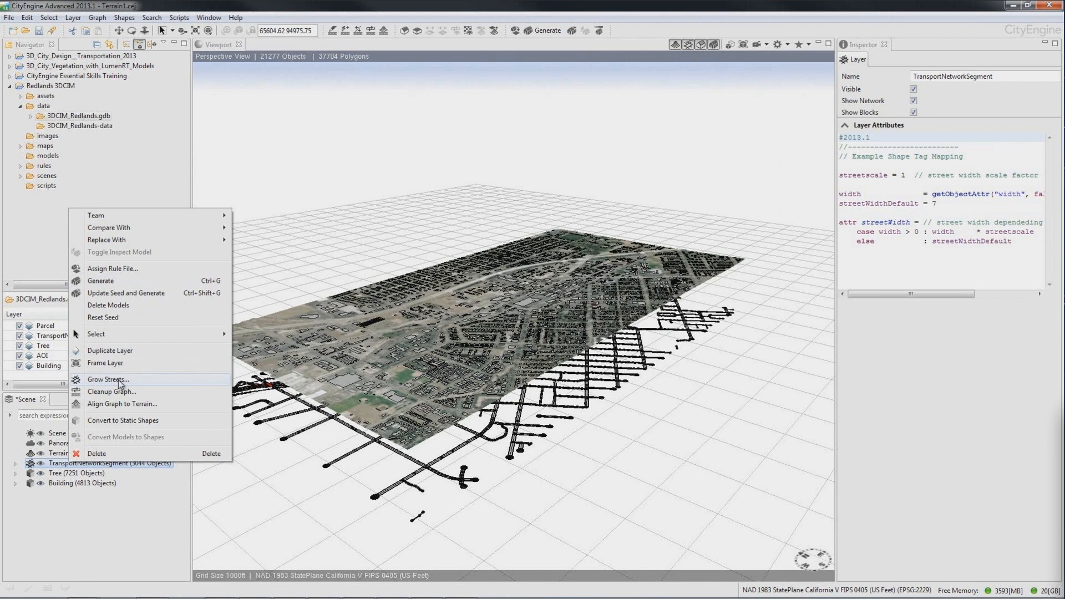
left_click(139, 403)
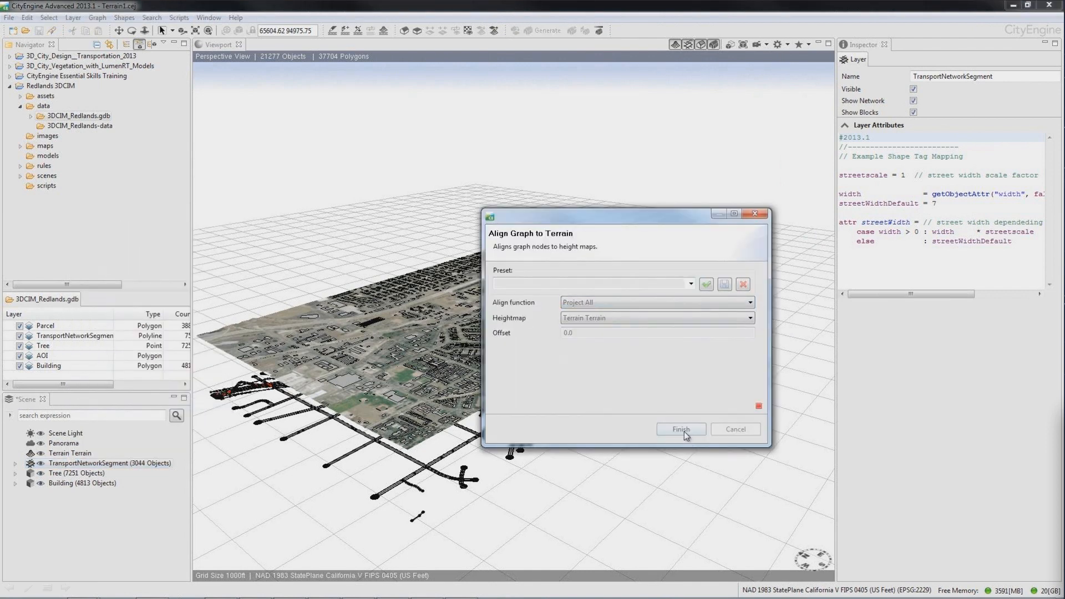
left_click(684, 431)
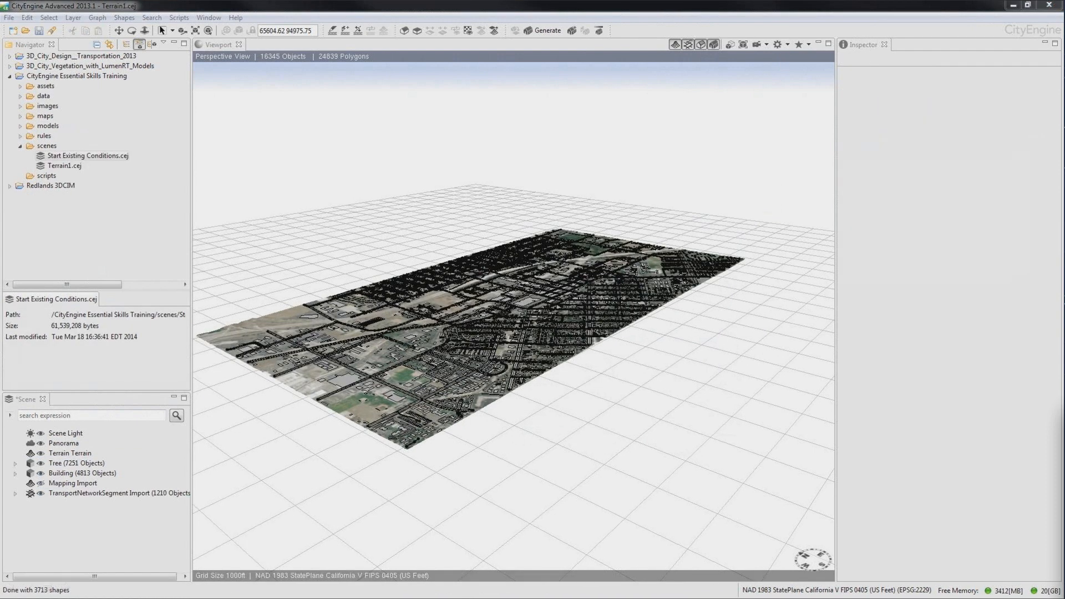
Switch to the browser's CityEngine resources page, view the 3D Vegetation with LumenRT Models item from the gallery, and close it.
key("alt+Tab")
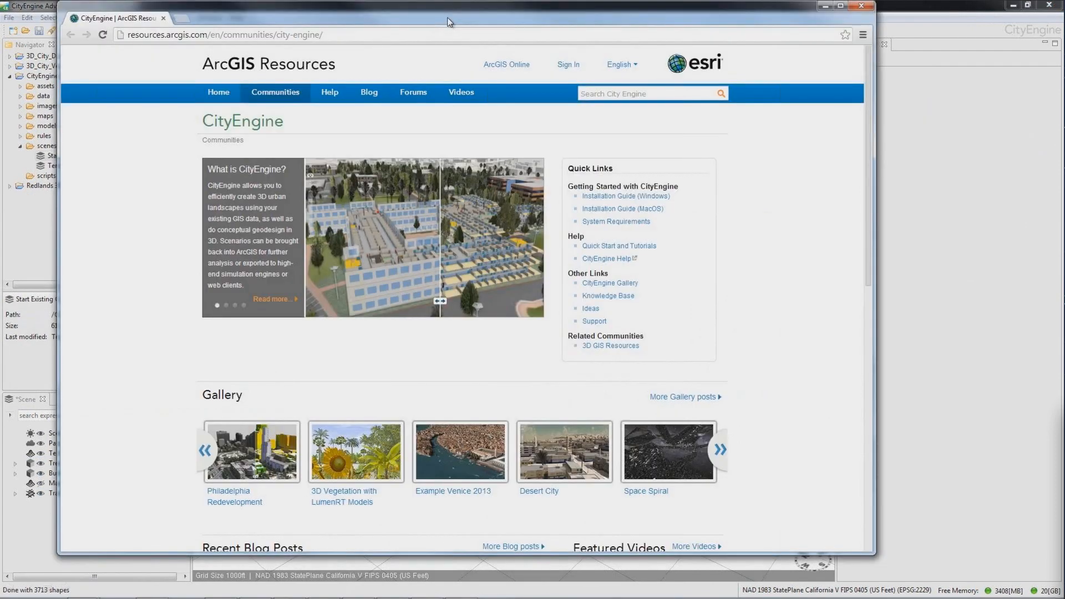
double_click(449, 22)
left_click(427, 486)
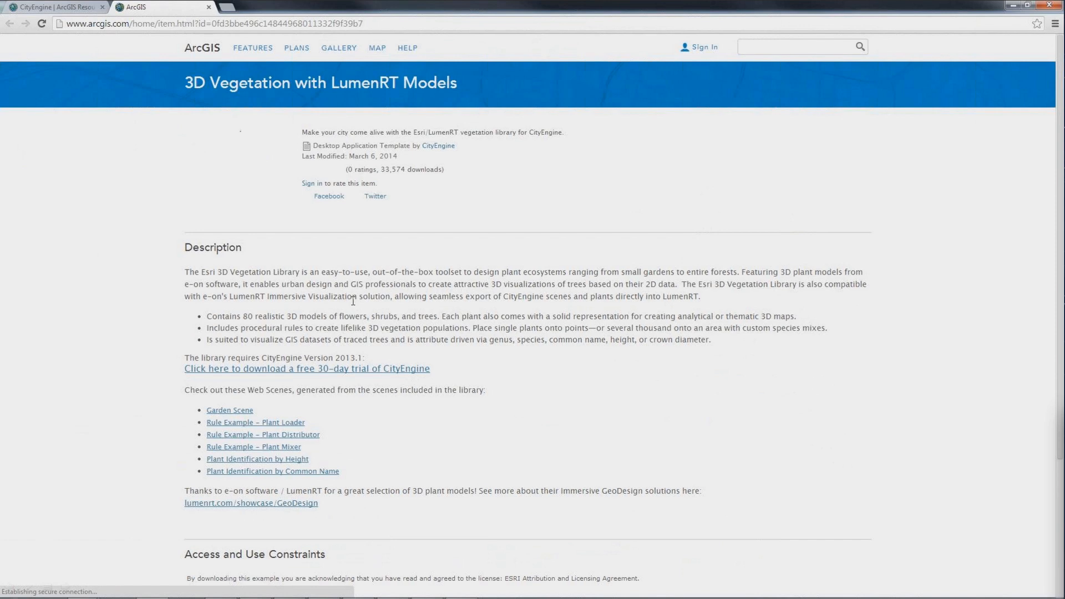
left_click(208, 7)
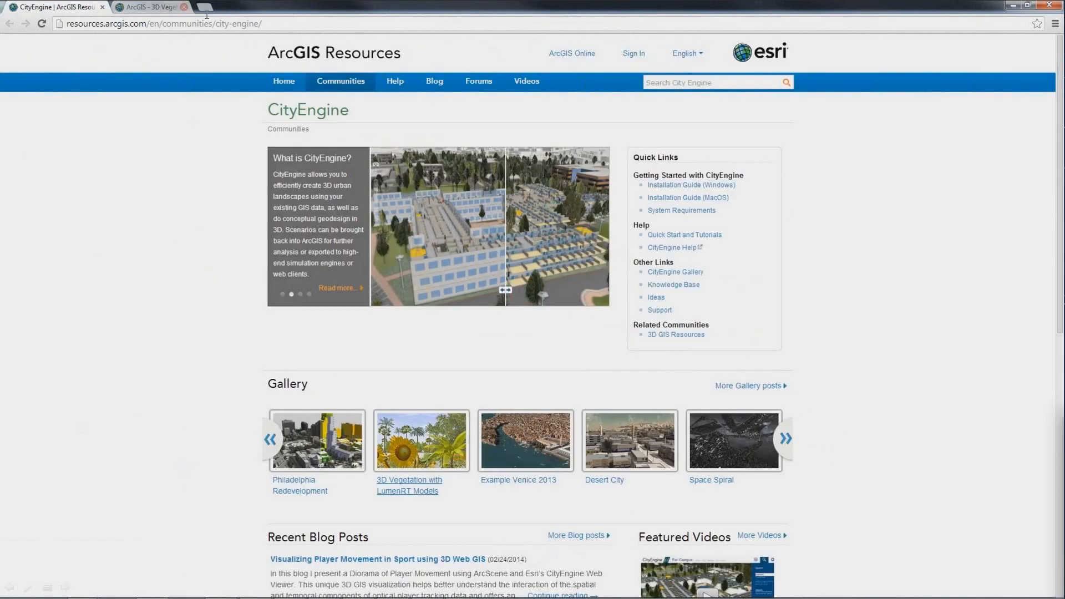
Open the full CityEngine Gallery, browse its examples, tutorials and rule packages, and close the page to return to CityEngine.
left_click(759, 388)
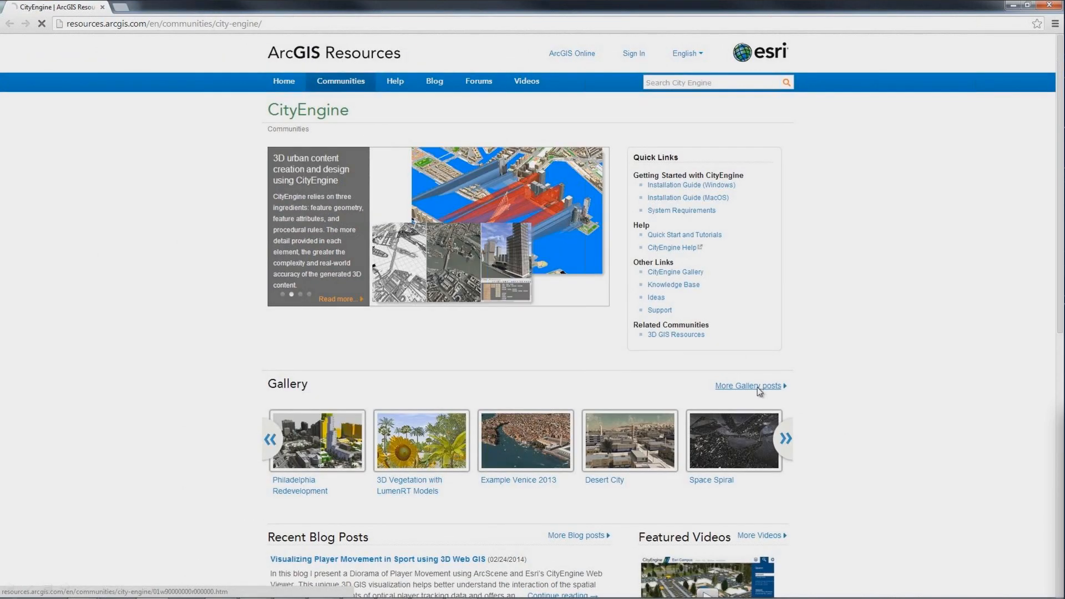
scroll(807, 323, "down", 7)
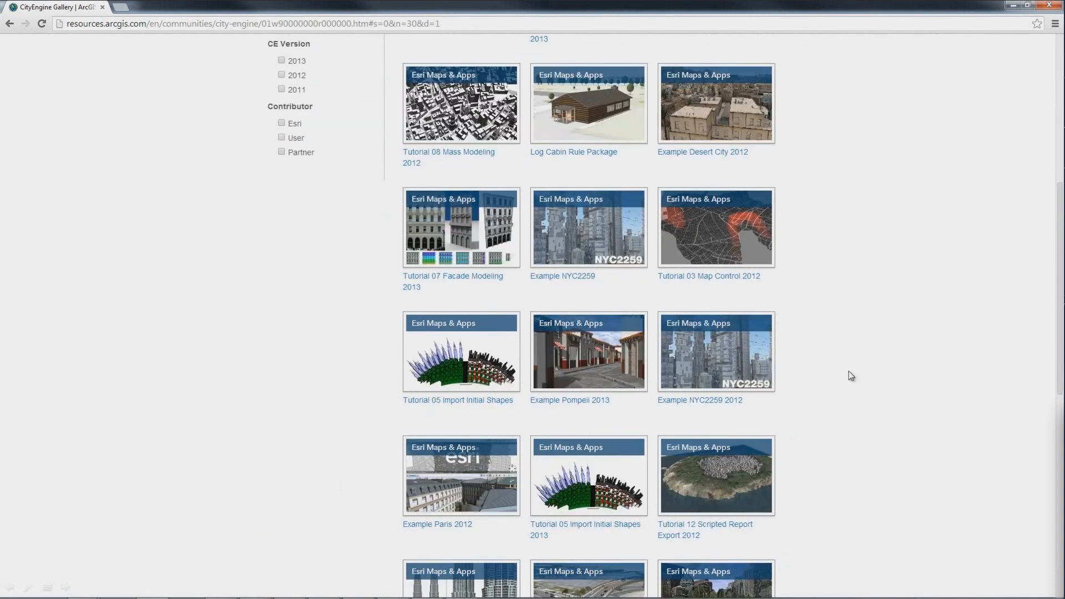
left_click(42, 25)
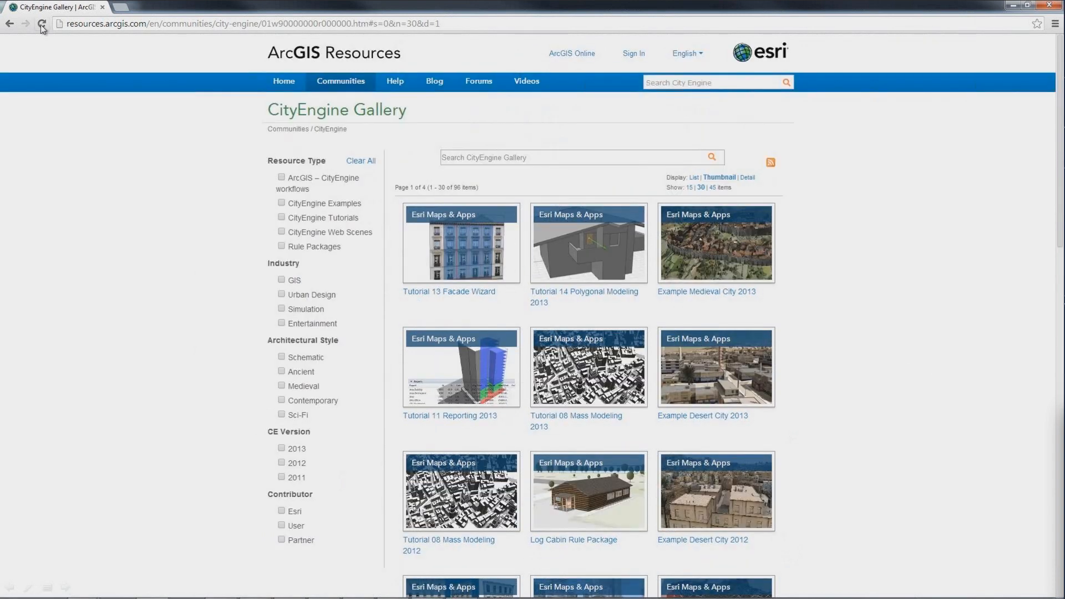
left_click(106, 10)
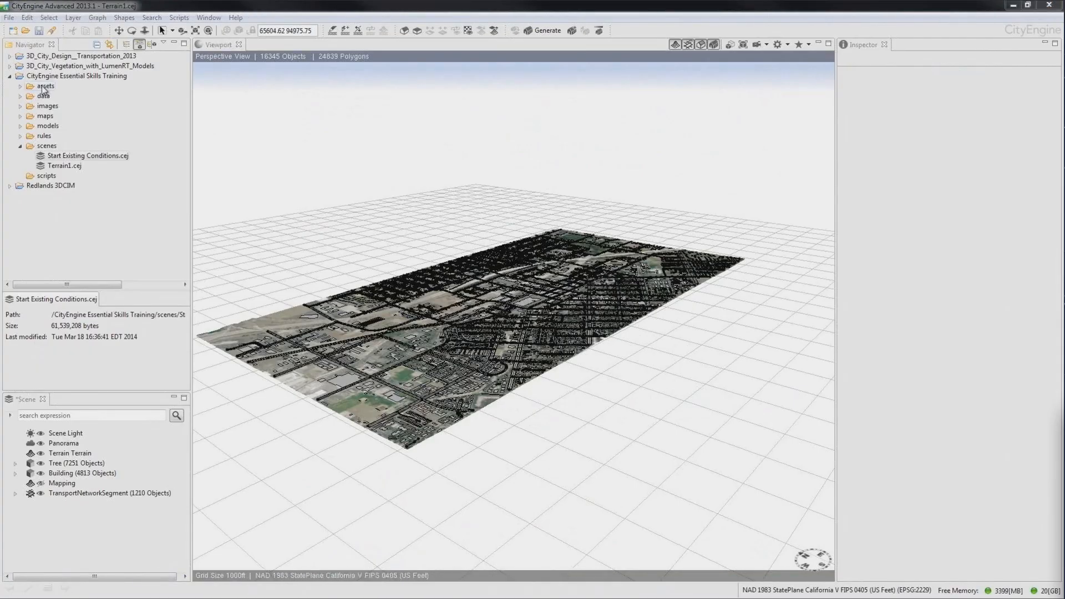
Try to copy the rules folder of the CityEngine Essential Skills Training project into the Redlands 3DCIM project.
left_click(10, 78)
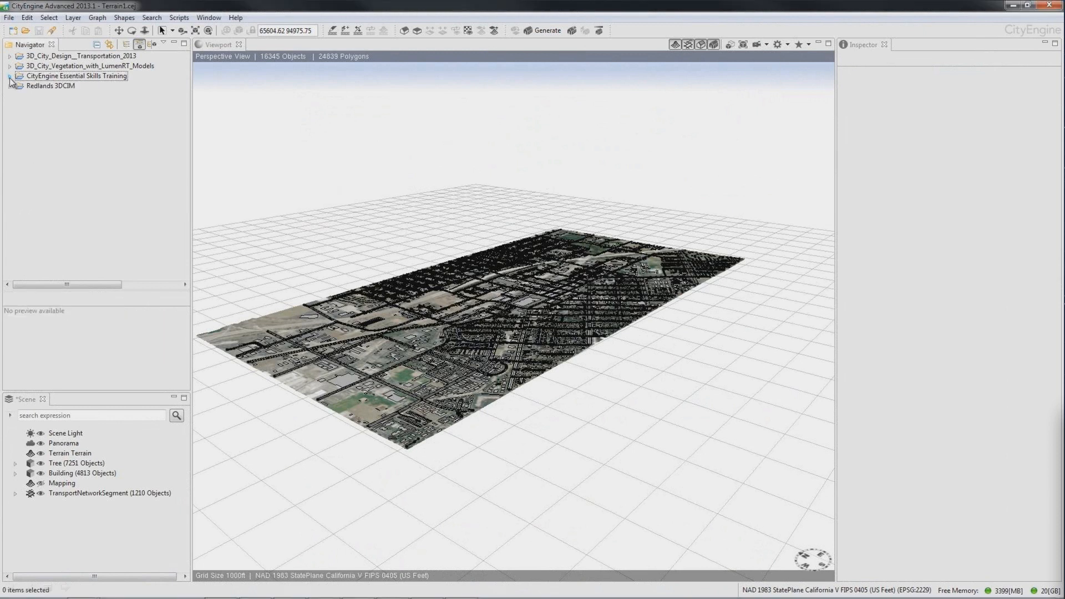
left_click(10, 78)
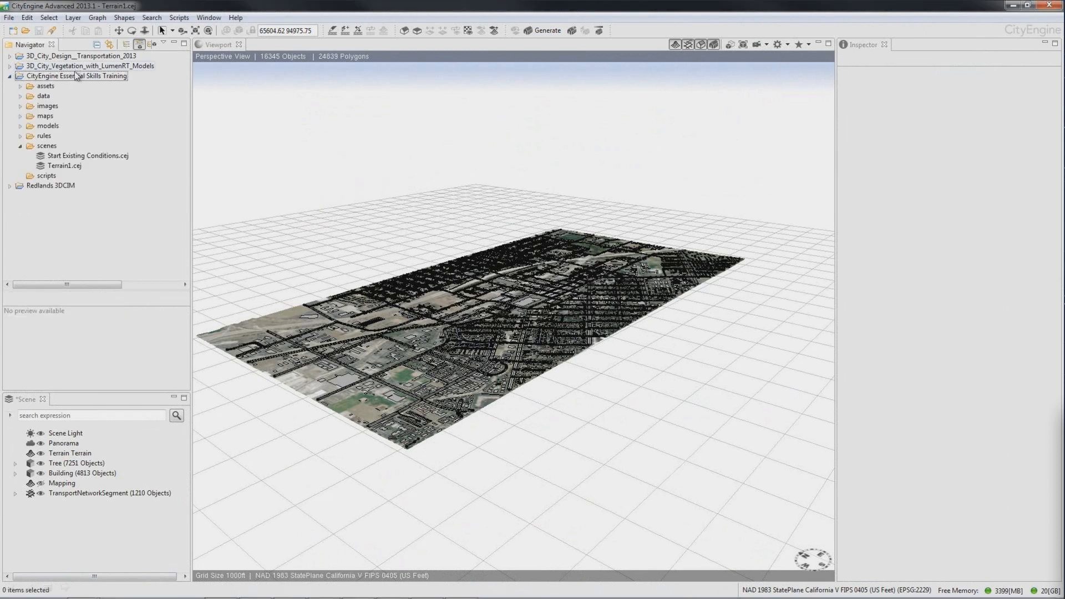
left_click(21, 146)
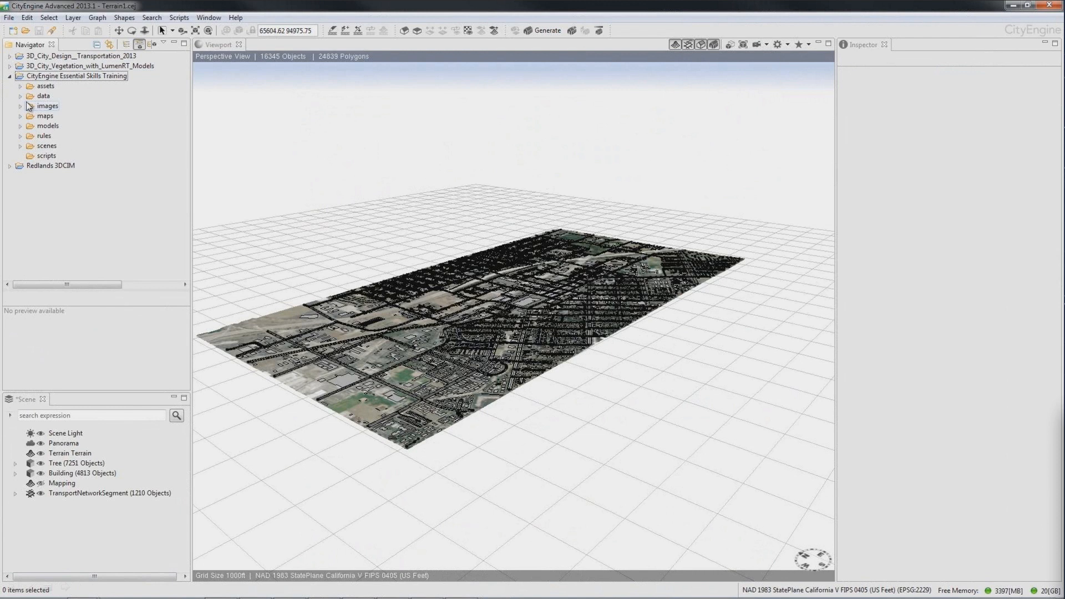
left_click(21, 136)
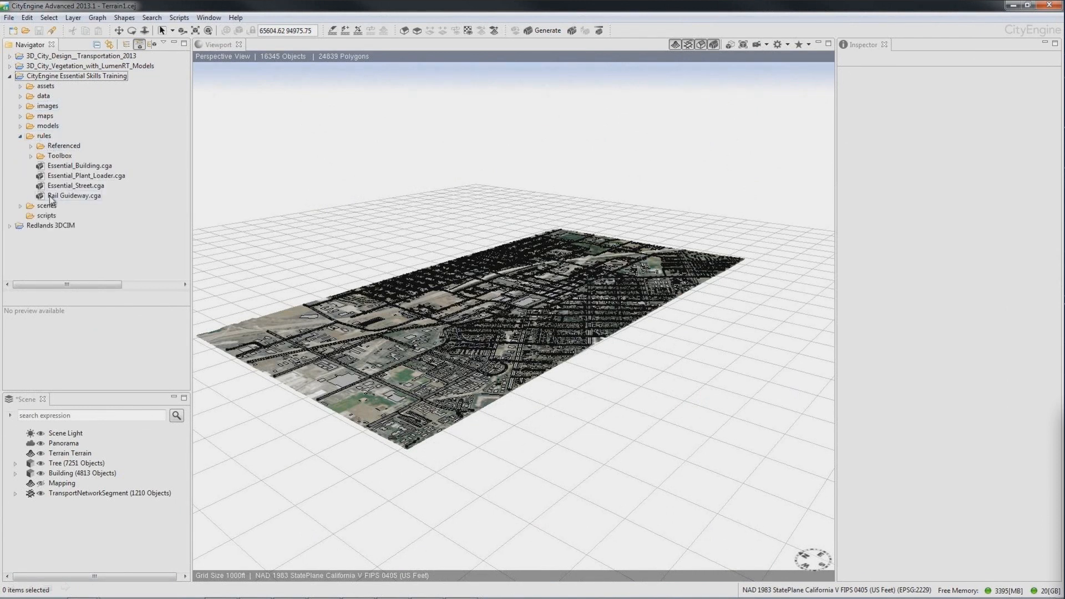
double_click(31, 137)
right_click(36, 137)
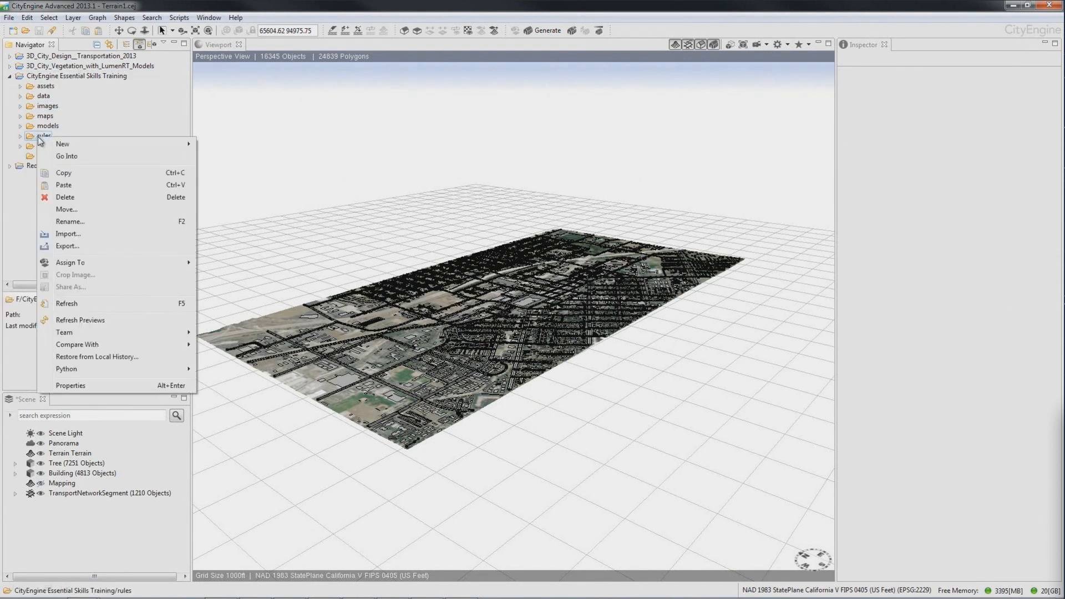
left_click(68, 173)
double_click(37, 166)
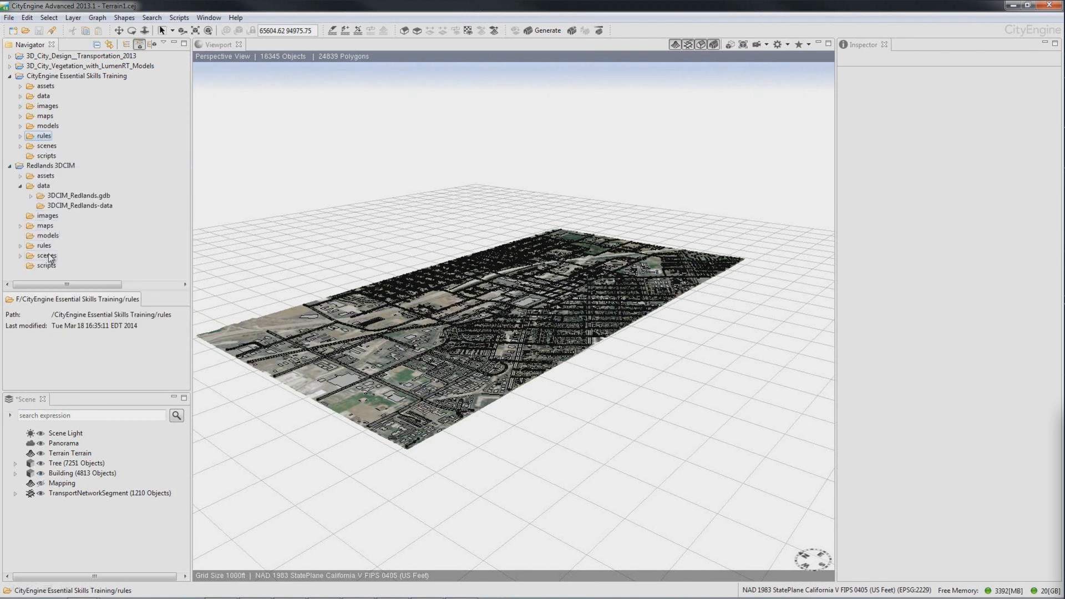
right_click(46, 249)
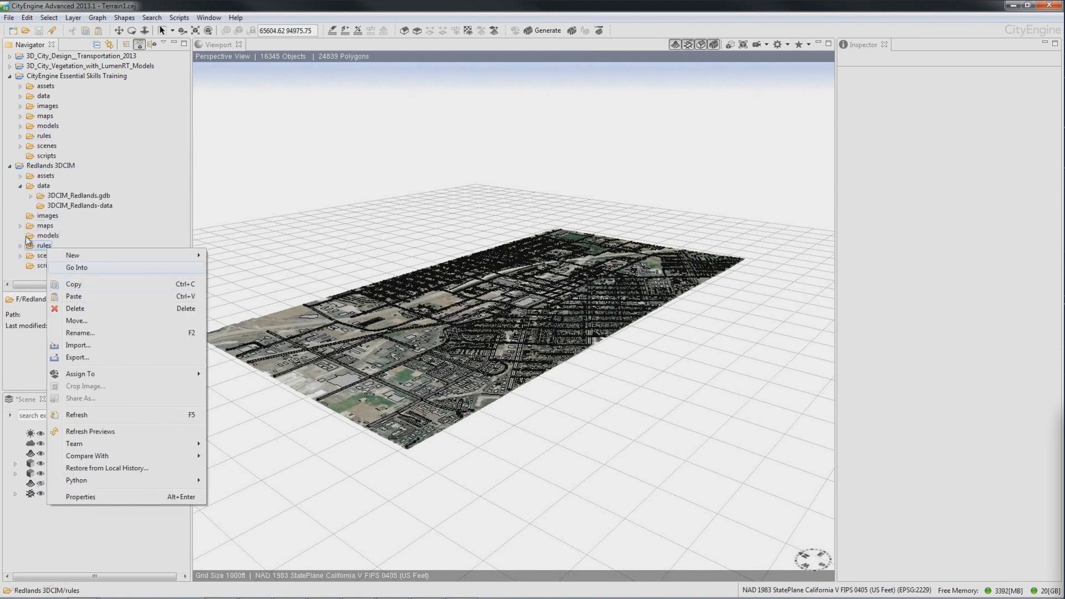
left_click(10, 167)
Try to copy the assets folder of the CityEngine Essential Skills Training project into the Redlands 3DCIM project.
right_click(50, 87)
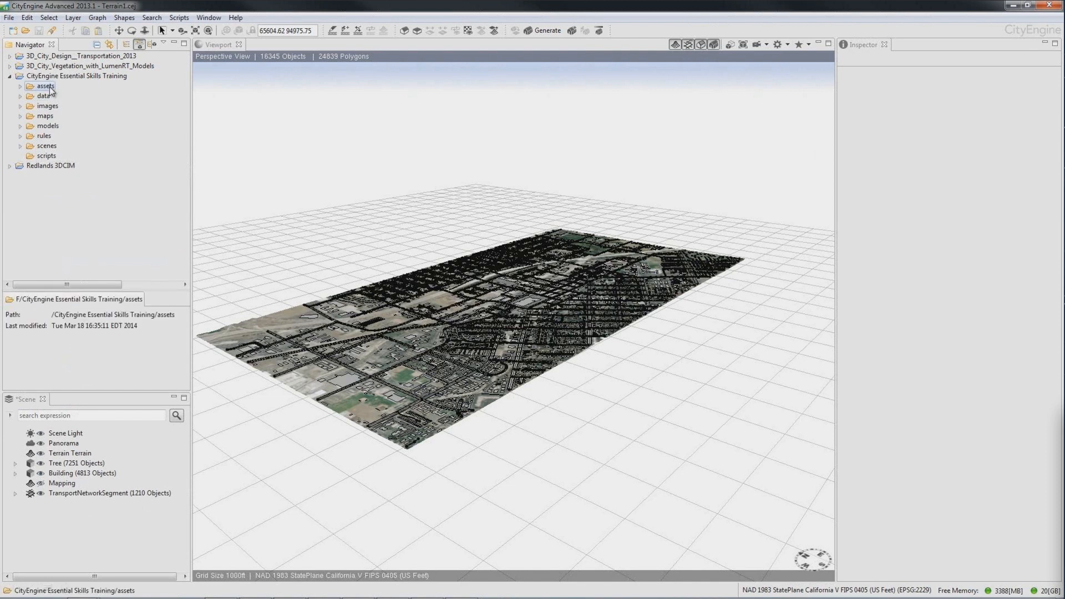
left_click(77, 122)
left_click(14, 167)
left_click(11, 167)
right_click(48, 175)
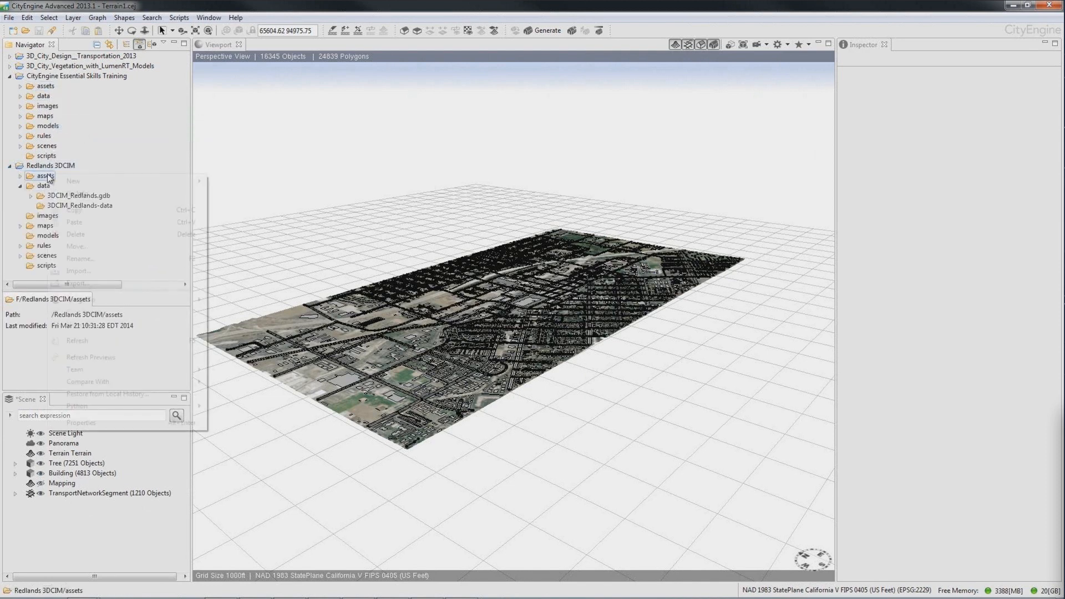
left_click(10, 167)
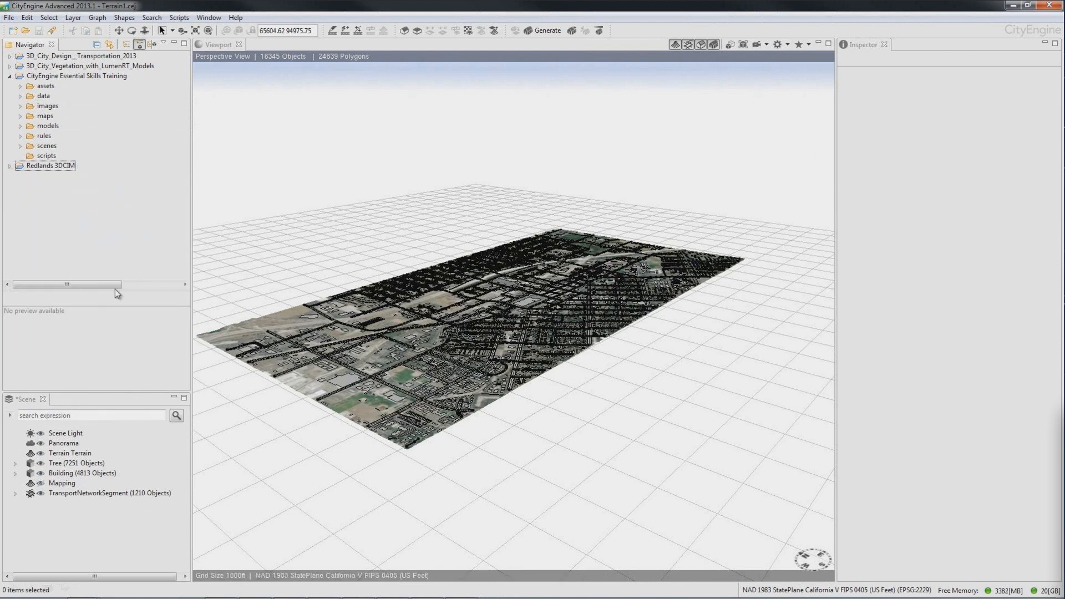
Assign the rule file Essential_Street.cga from the Redlands 3DCIM rules folder to the TransportNetworkSegment layer.
left_click(68, 495)
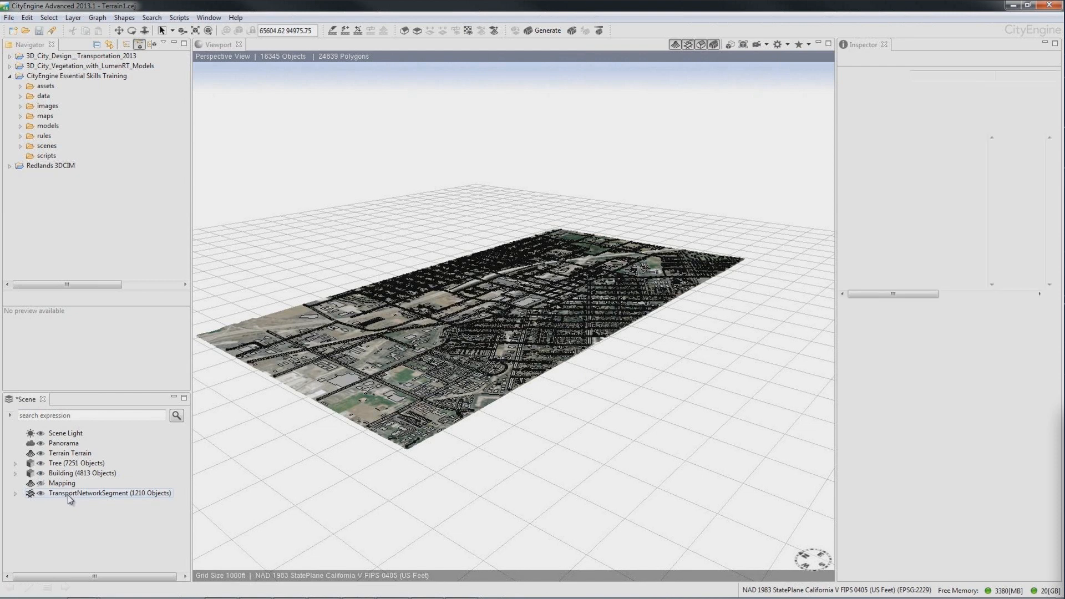
right_click(84, 493)
left_click(160, 299)
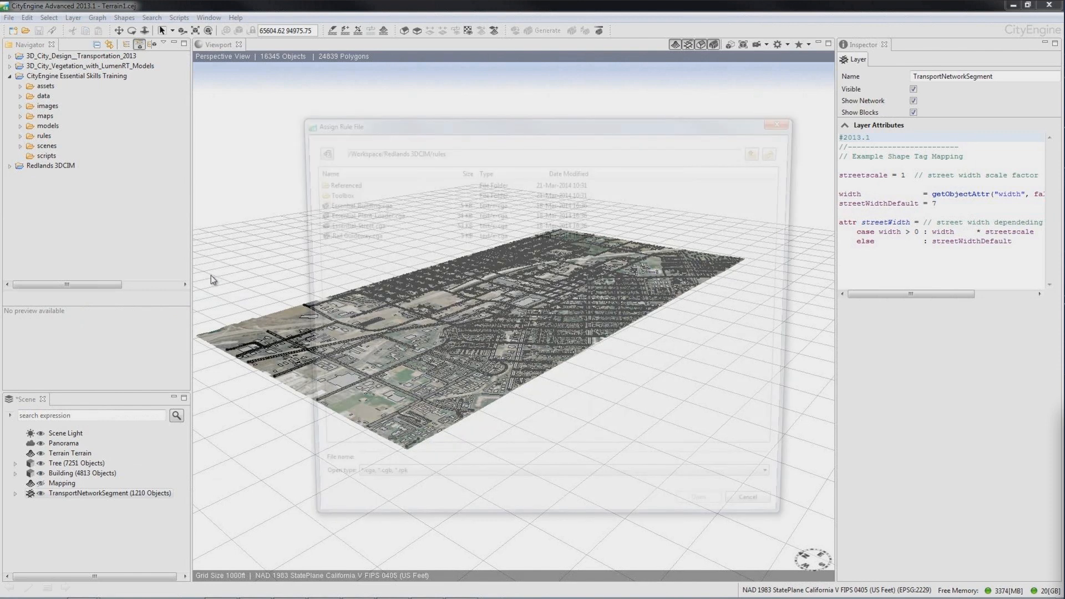
left_click(355, 224)
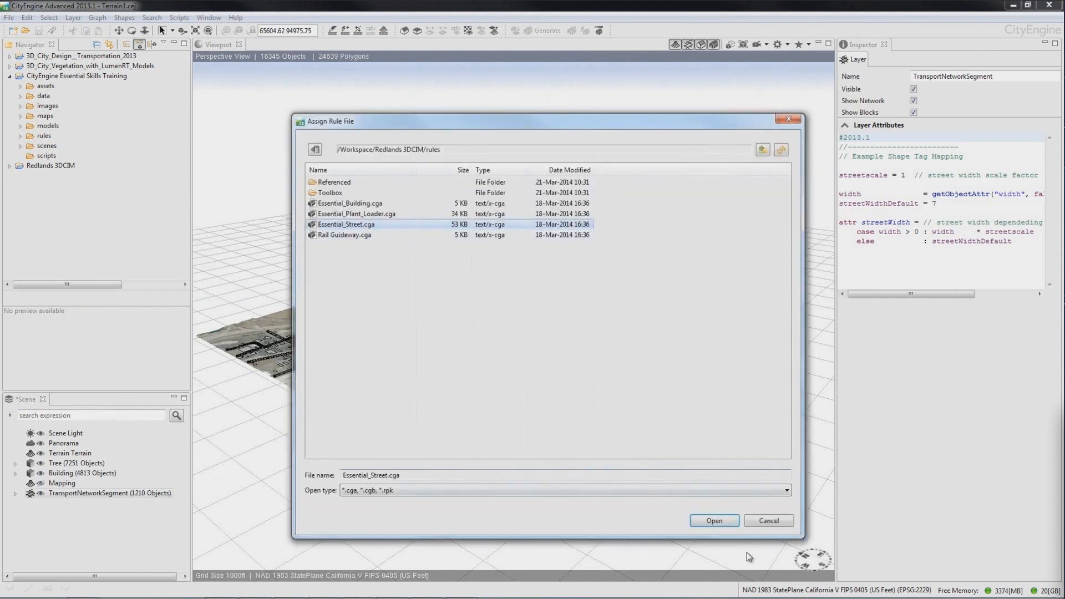
left_click(723, 524)
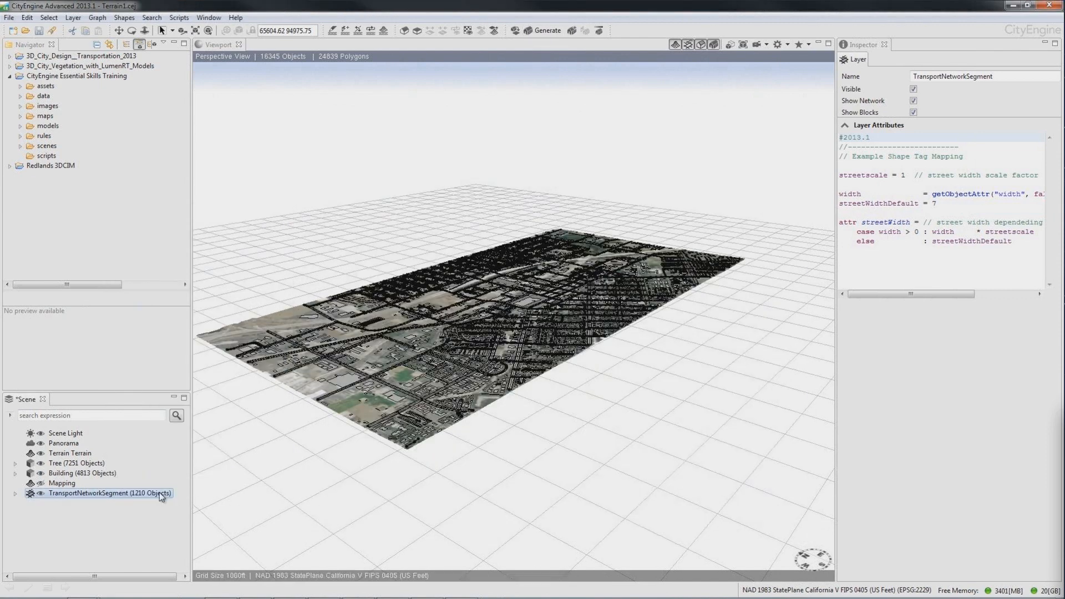
Generate the 3D street models for the TransportNetworkSegment layer.
right_click(160, 493)
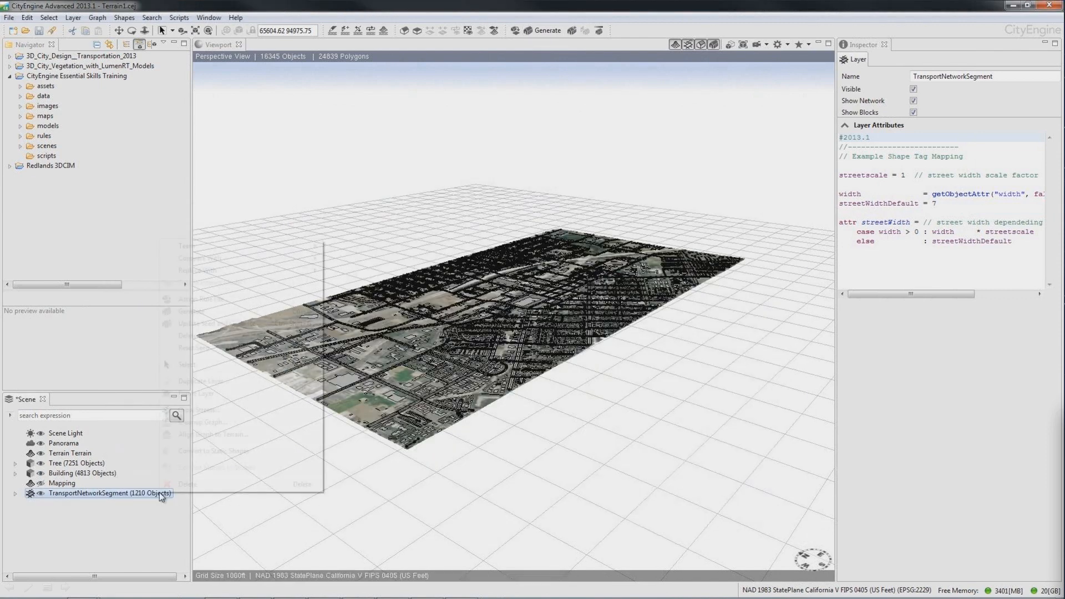
left_click(204, 311)
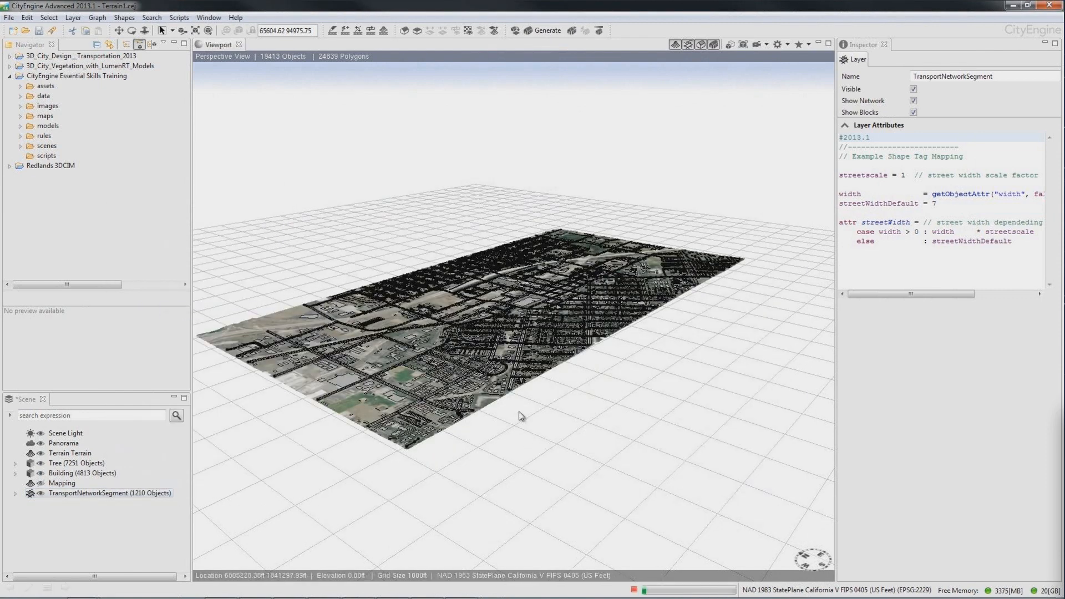
scroll(527, 420, "up", 2)
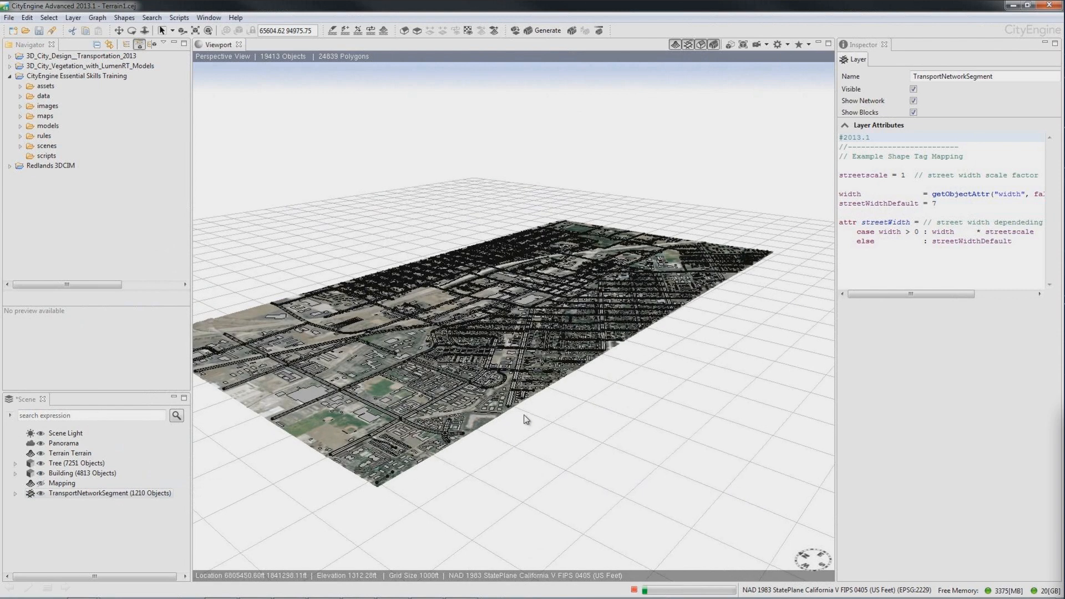
scroll(526, 419, "up", 3)
scroll(526, 419, "up", 2)
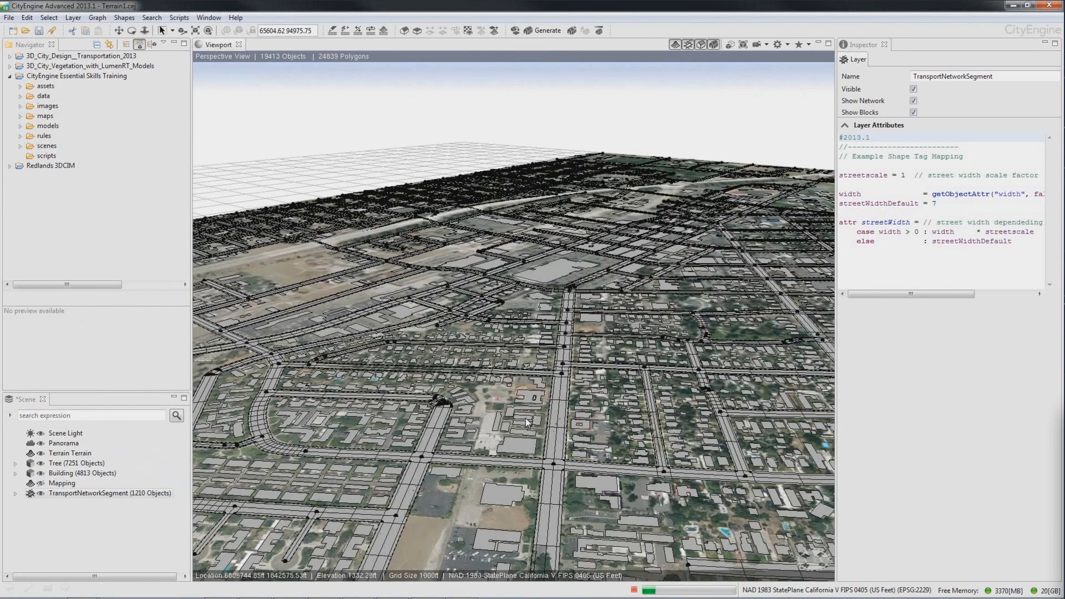
scroll(527, 421, "up", 2)
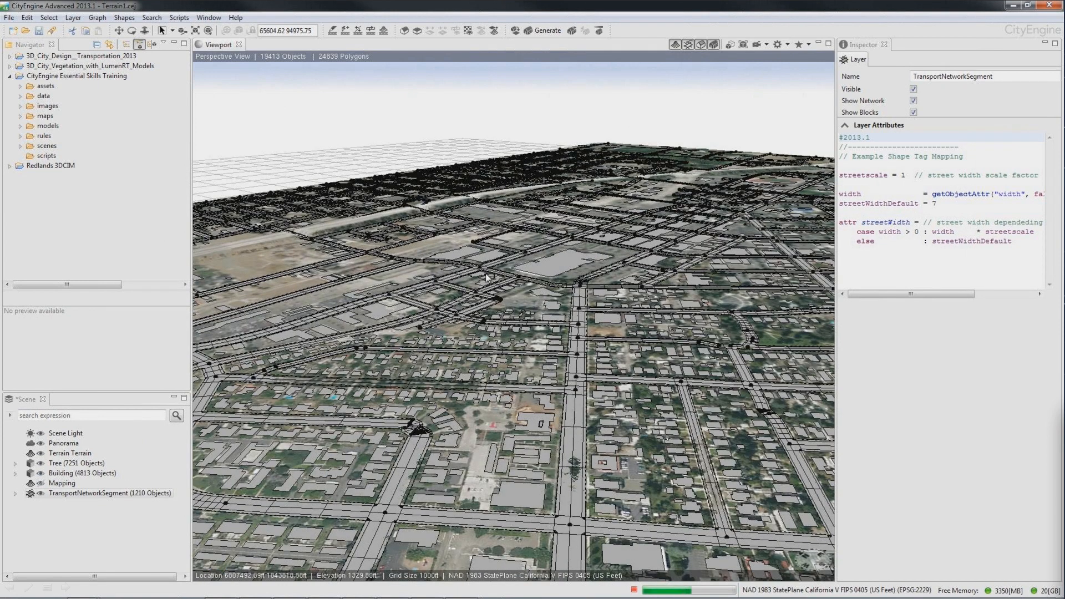
Hide the graph network and examine the generated streets around the sharp bend in the residential area.
left_click(687, 43)
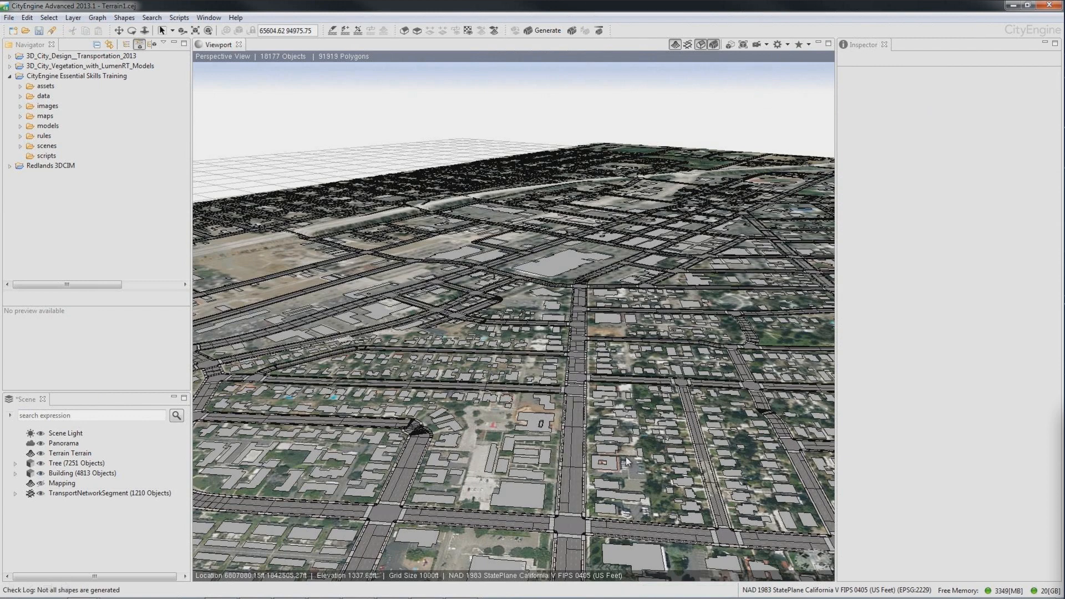
left_click_drag(626, 462, 552, 495, "alt")
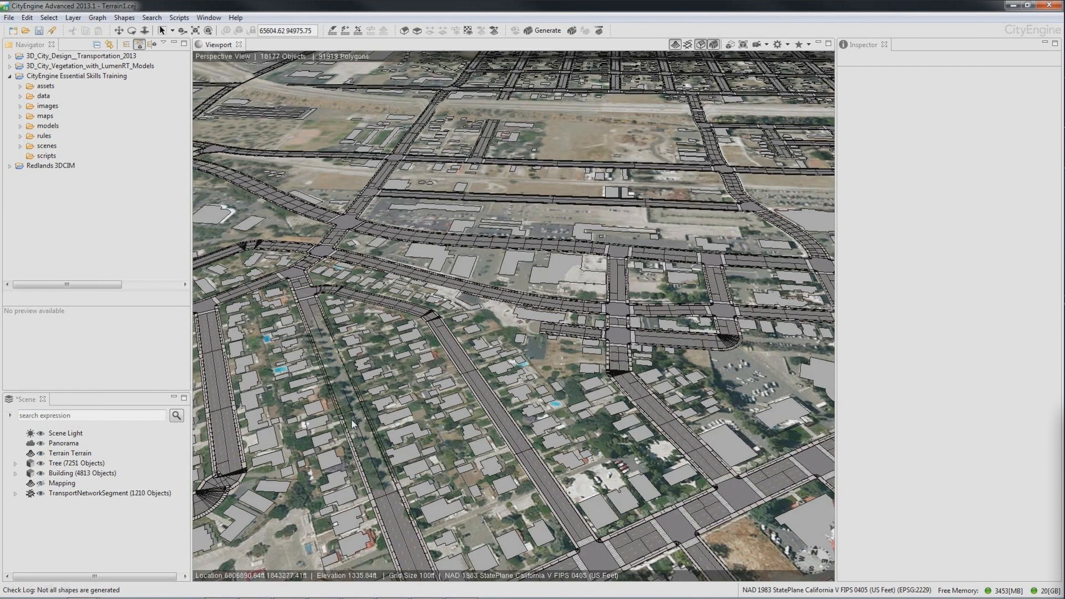
middle_click_drag(353, 424, 501, 421, "alt")
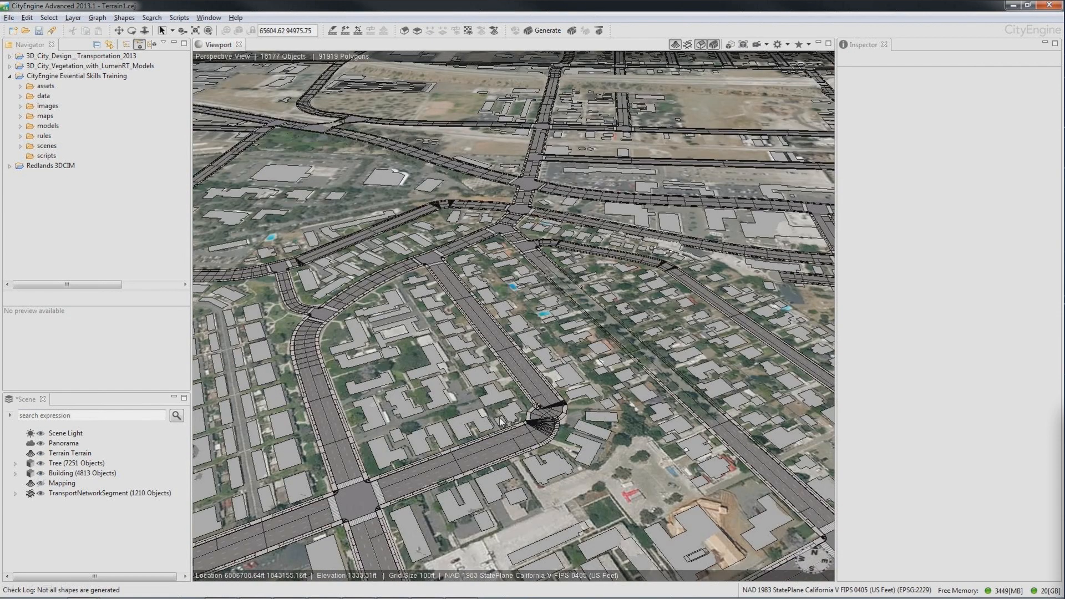
scroll(535, 383, "up", 5)
left_click(570, 467)
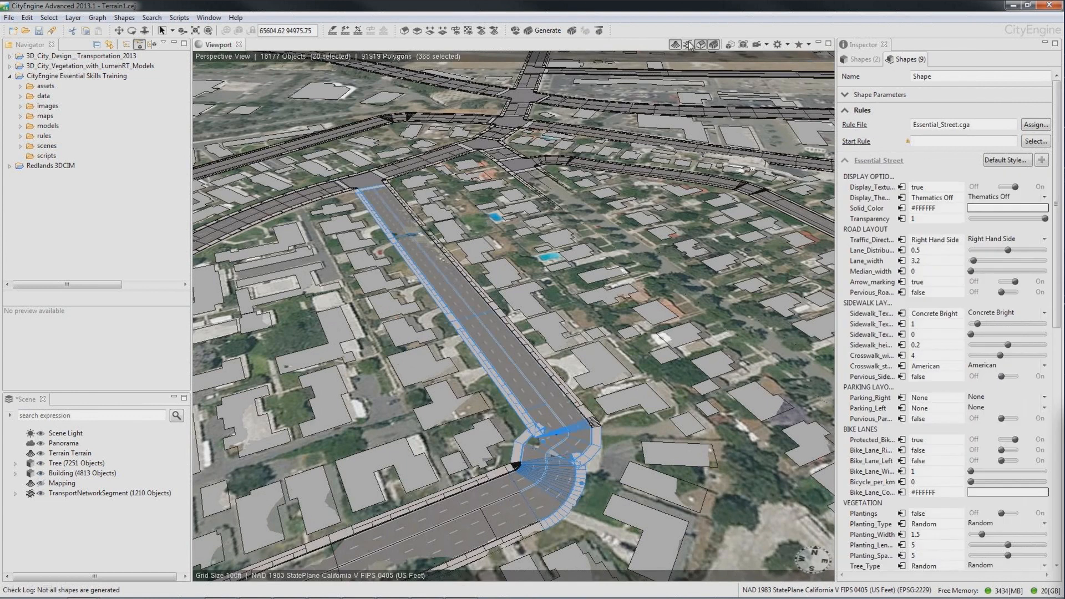
Show the graph network again and adjust the node positions at the sharp street bend.
left_click(555, 483)
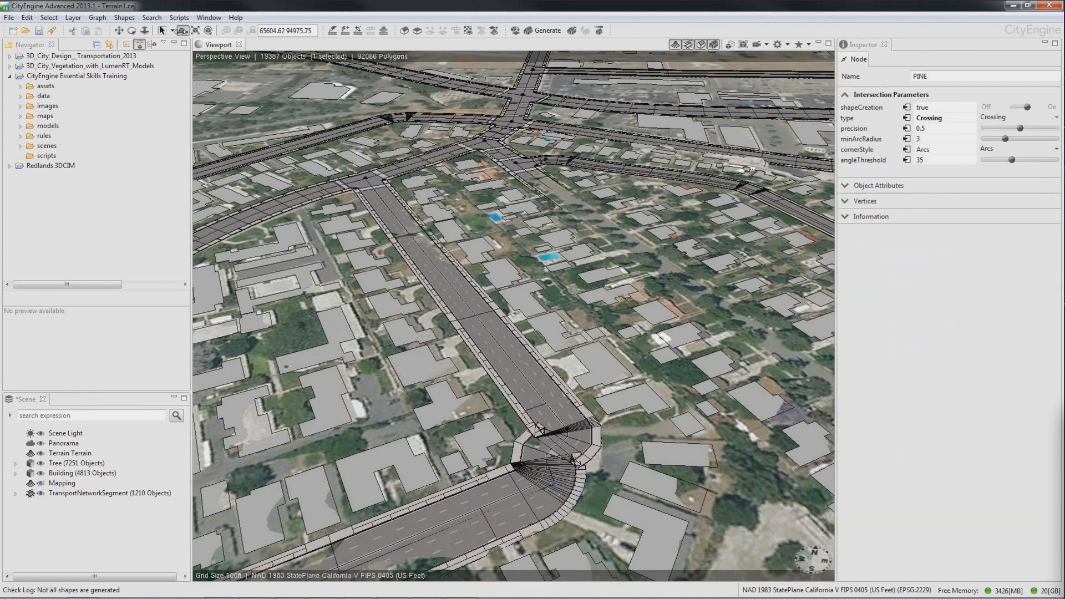
mouse_move(596, 499)
left_mouse_down()
mouse_move(620, 493)
mouse_move(599, 491)
left_mouse_up()
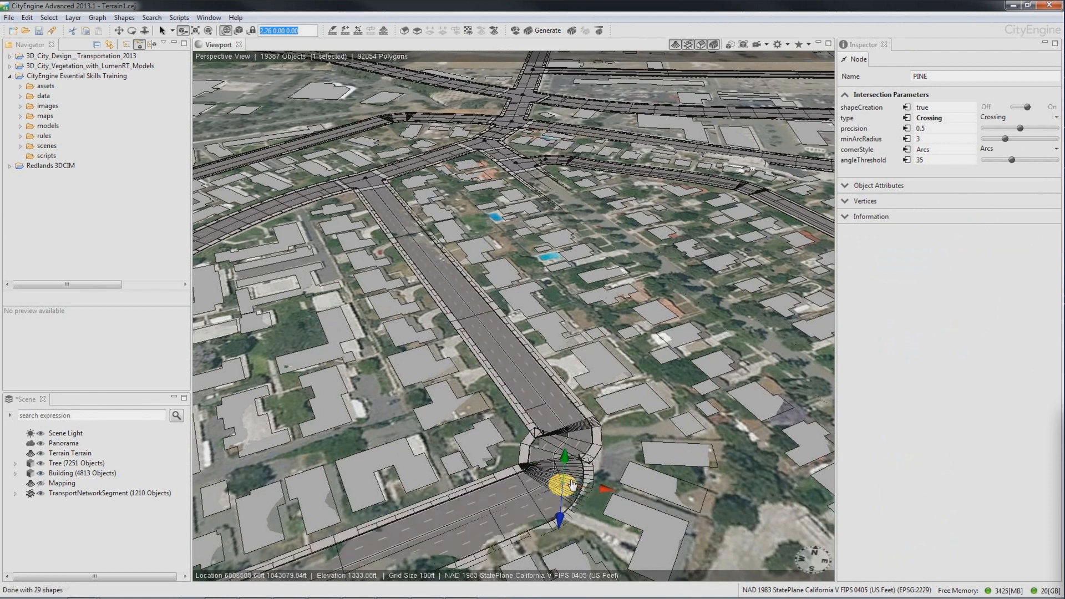
left_click(552, 459)
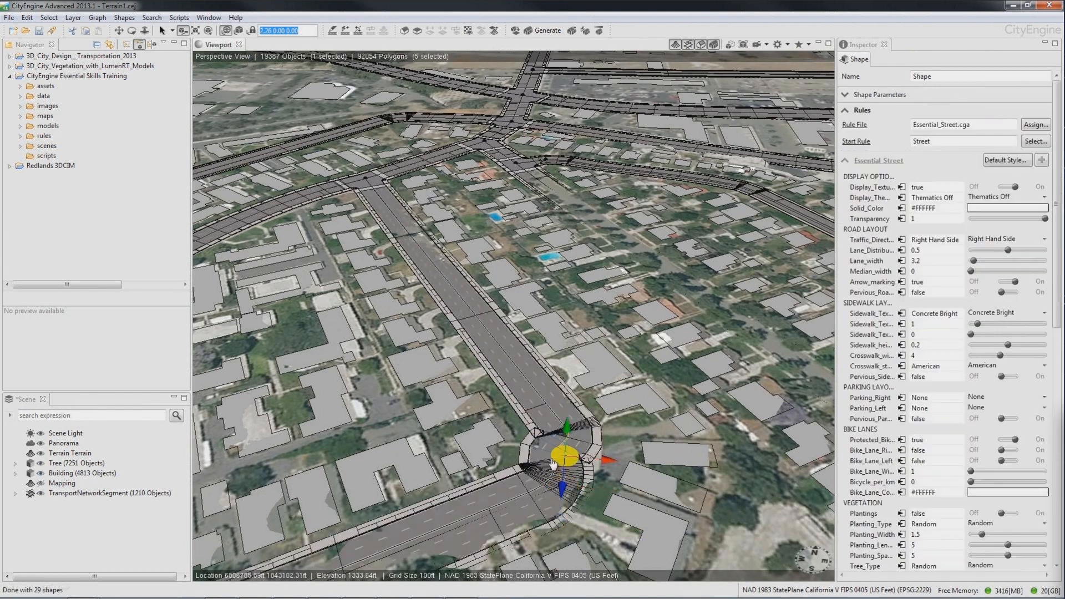
left_click_drag(609, 460, 635, 464)
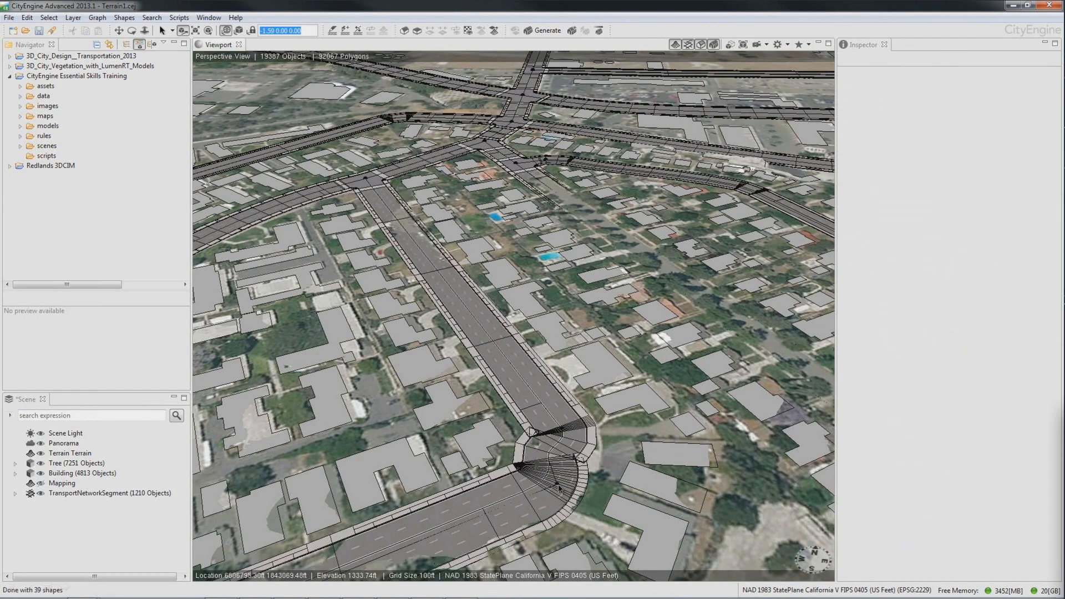
Delete the street segments at the sharp bend and redraw the street from the nearby crossing to the diagonal street's end.
key("Delete")
scroll(558, 485, "down", 3)
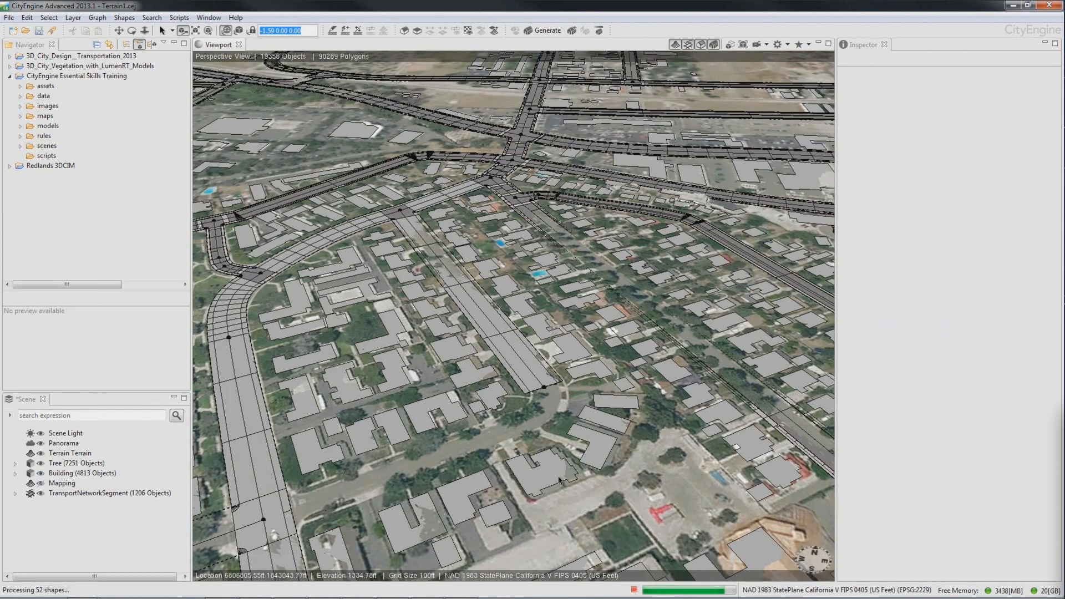
scroll(559, 480, "down", 3)
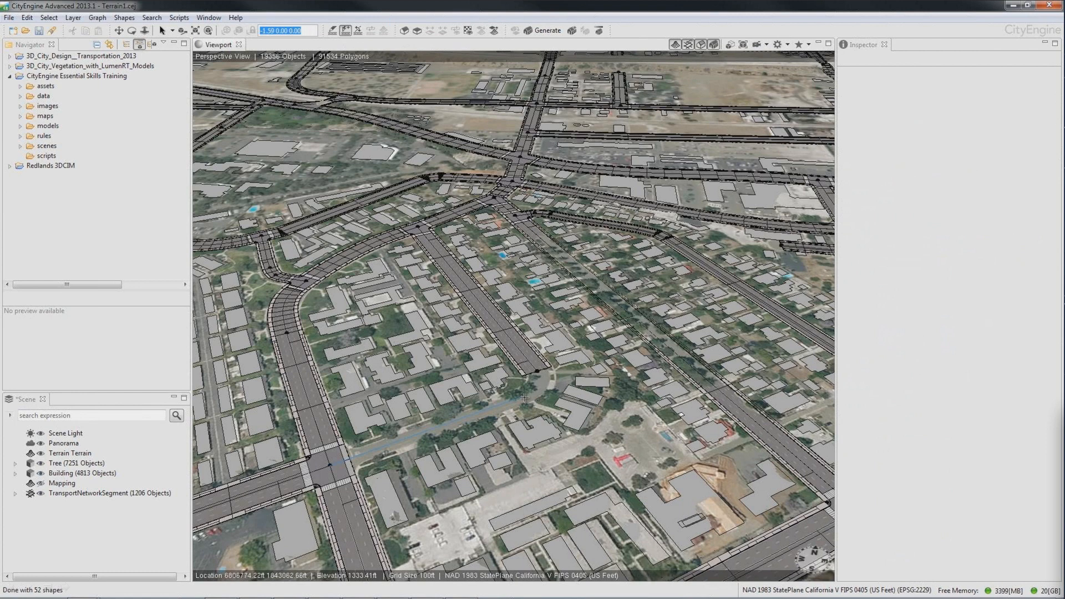
left_click(538, 386)
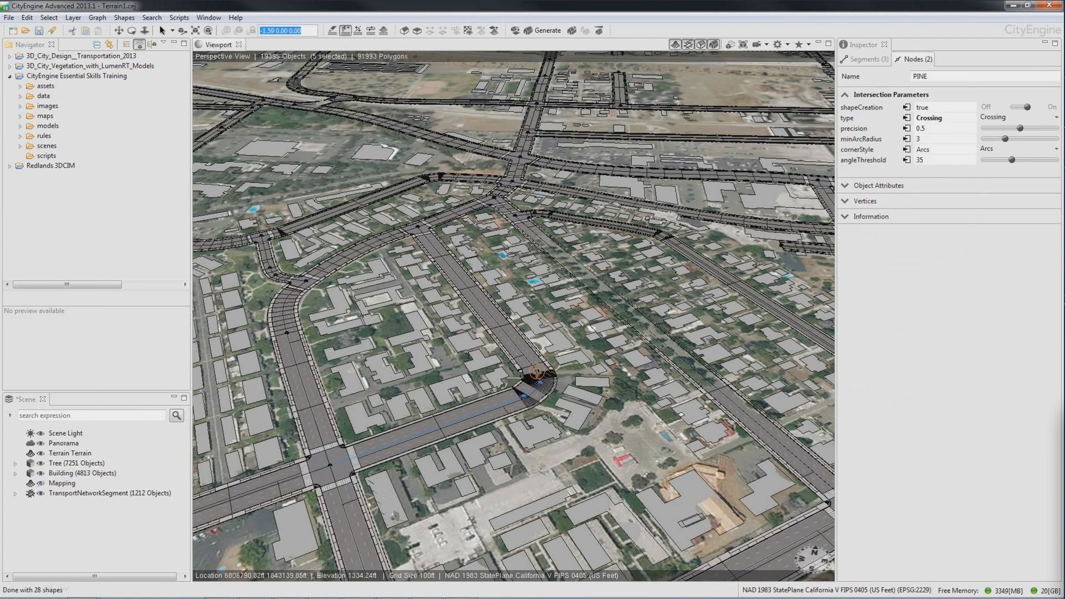
left_click(162, 30)
left_click(537, 375)
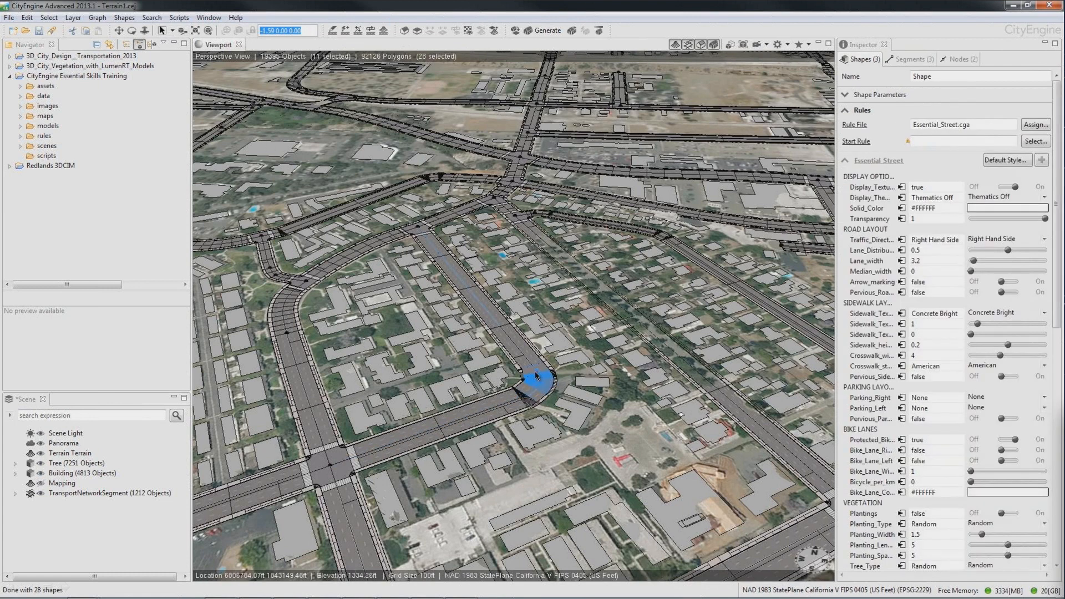
Run Cleanup Graph on the redrawn street at the sharp bend in the residential area, and clear the selection.
right_click(537, 375)
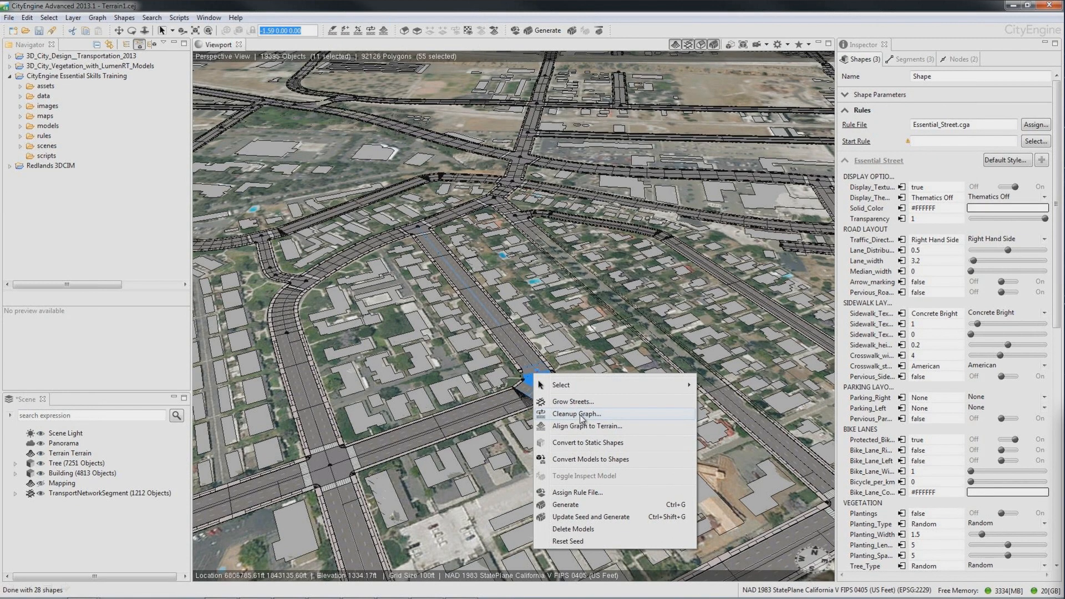
left_click(577, 415)
left_click(724, 370)
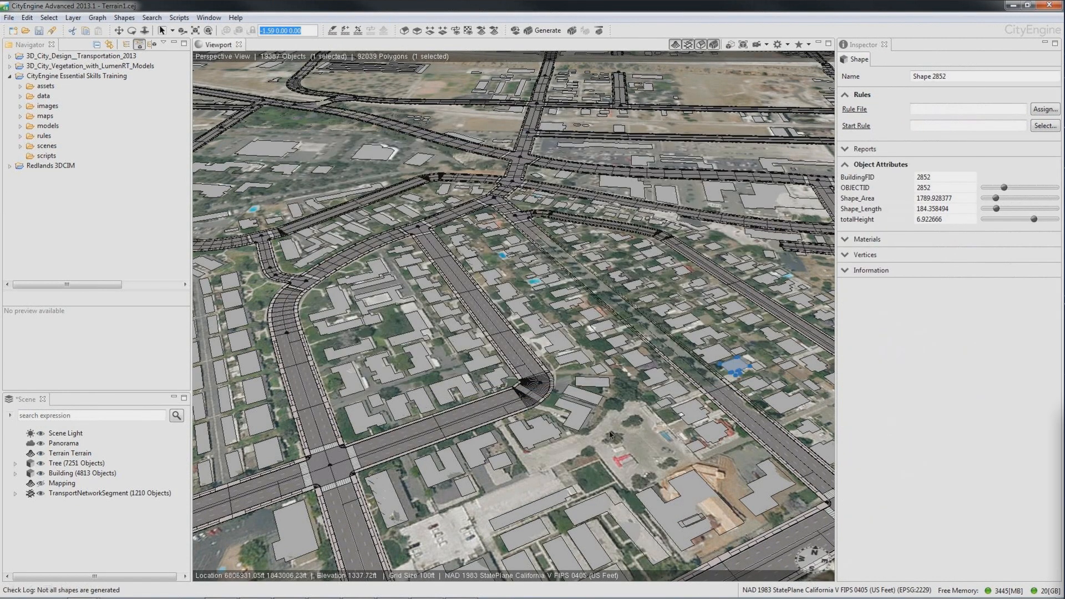
left_click(610, 436)
Select all shapes in the Building layer, assign the rule file Essential_Building.cga to them and generate the building models.
scroll(489, 333, "up", 2)
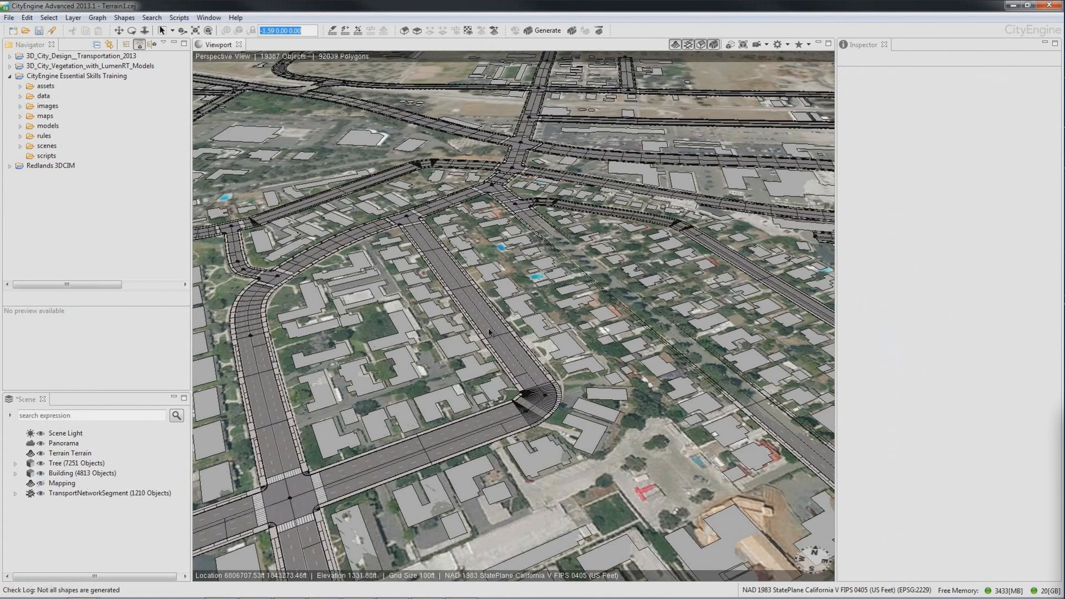
left_click_drag(489, 332, 677, 340, "alt")
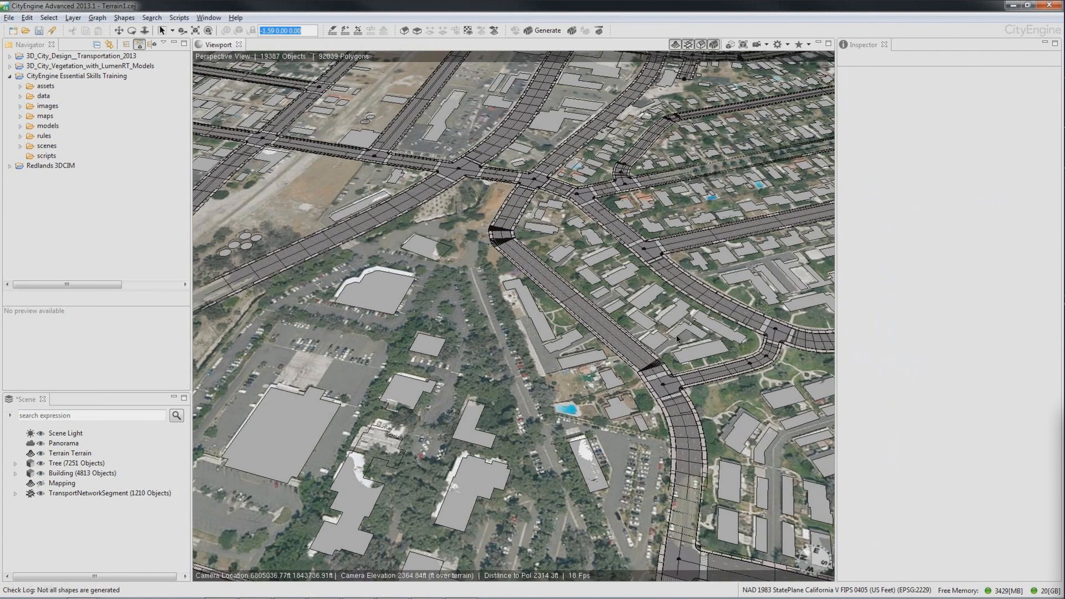
left_click_drag(677, 339, 577, 503, "alt")
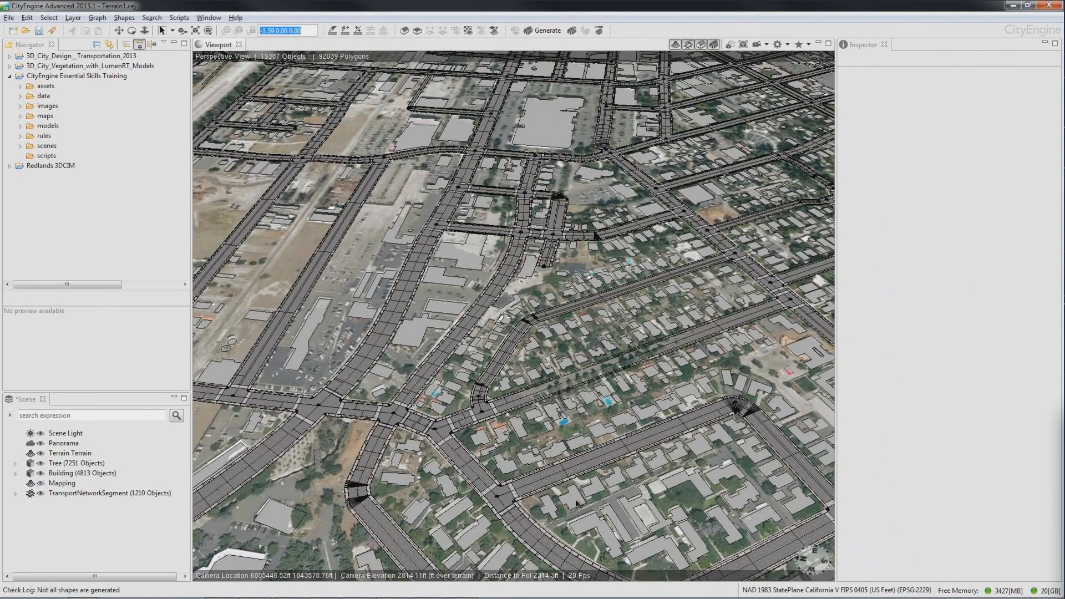
right_click(428, 463)
mouse_move(499, 266)
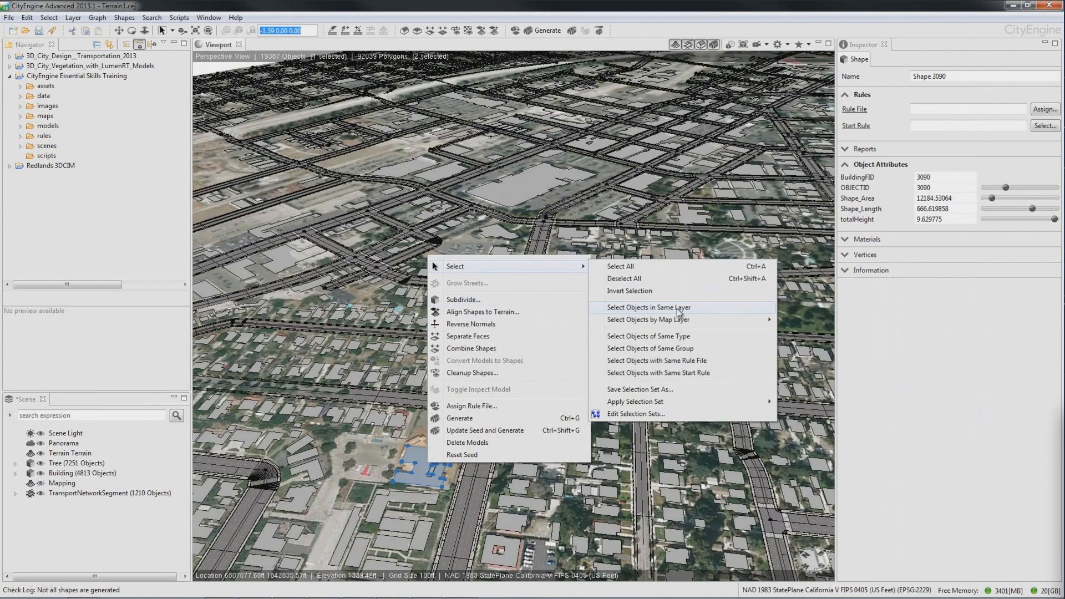
left_click(677, 308)
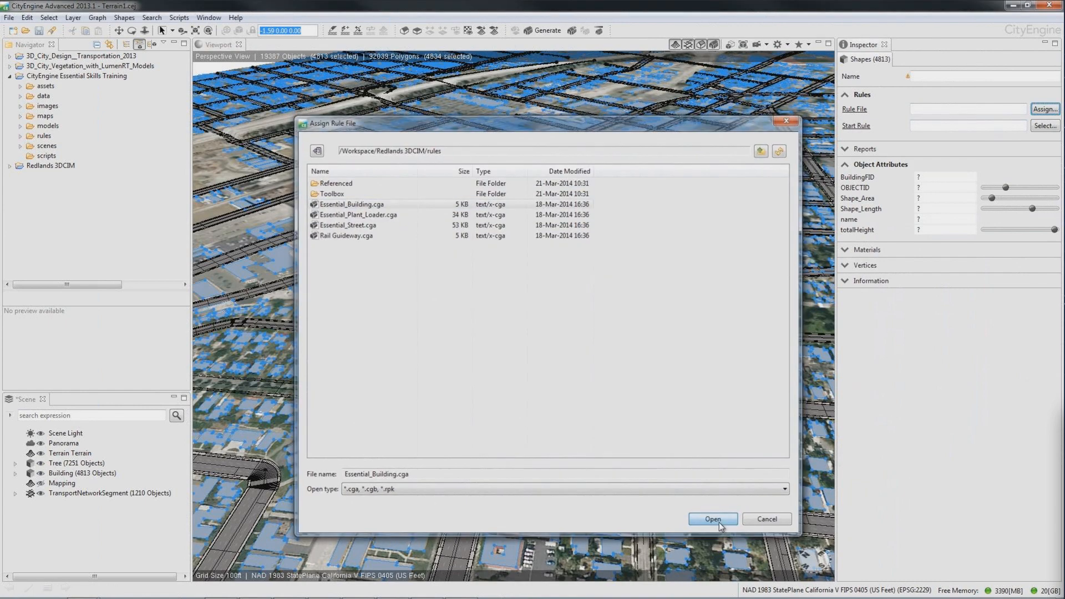
left_click(716, 520)
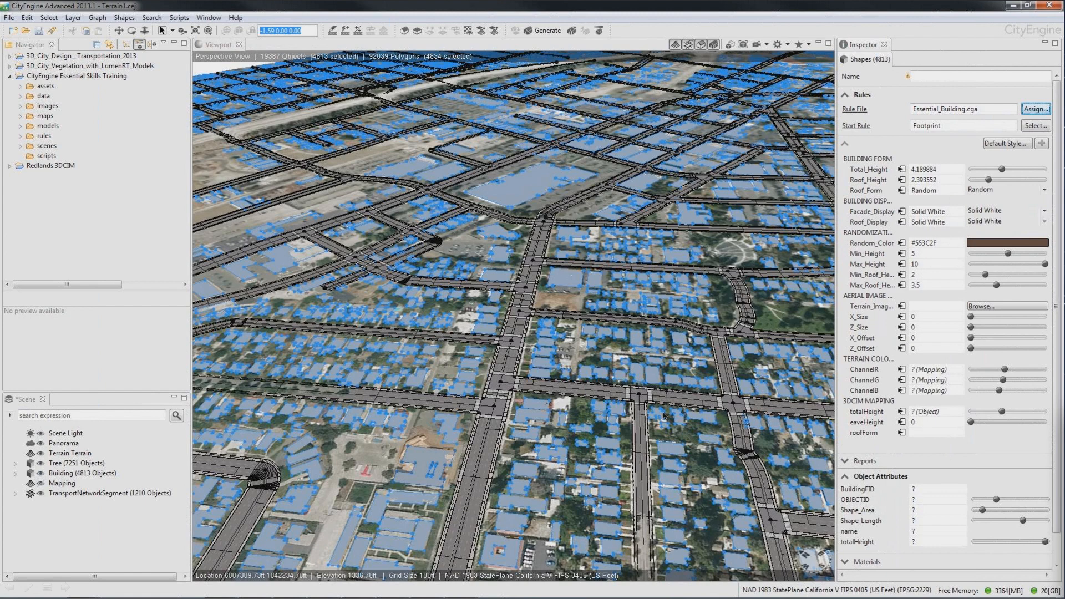
left_click(547, 30)
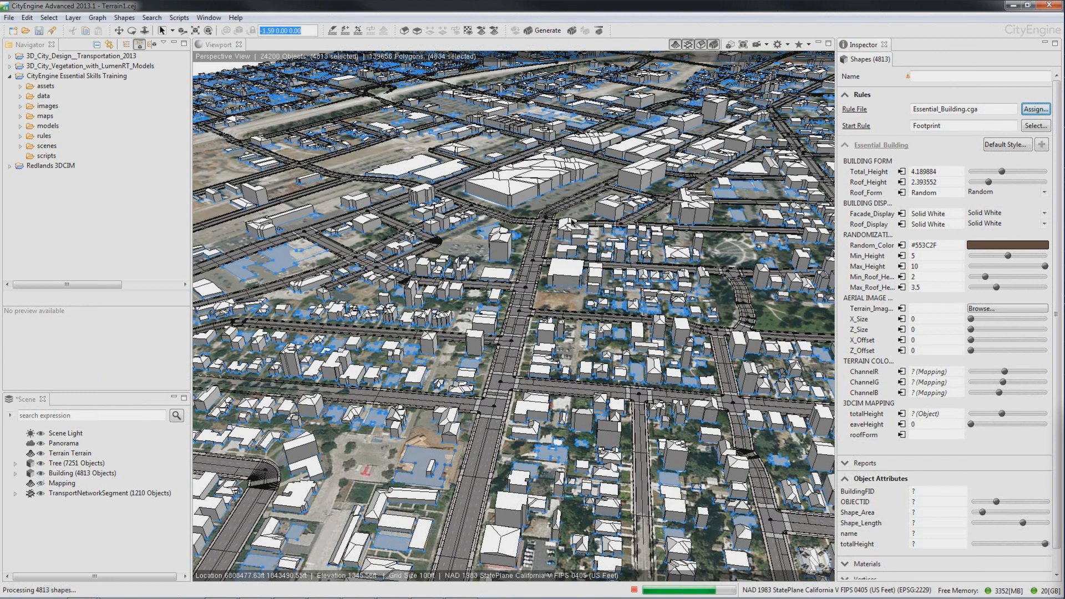
Try a totalHeight of 22 on the overly tall tower among the small houses, and lower it further to 14.
left_click(293, 368)
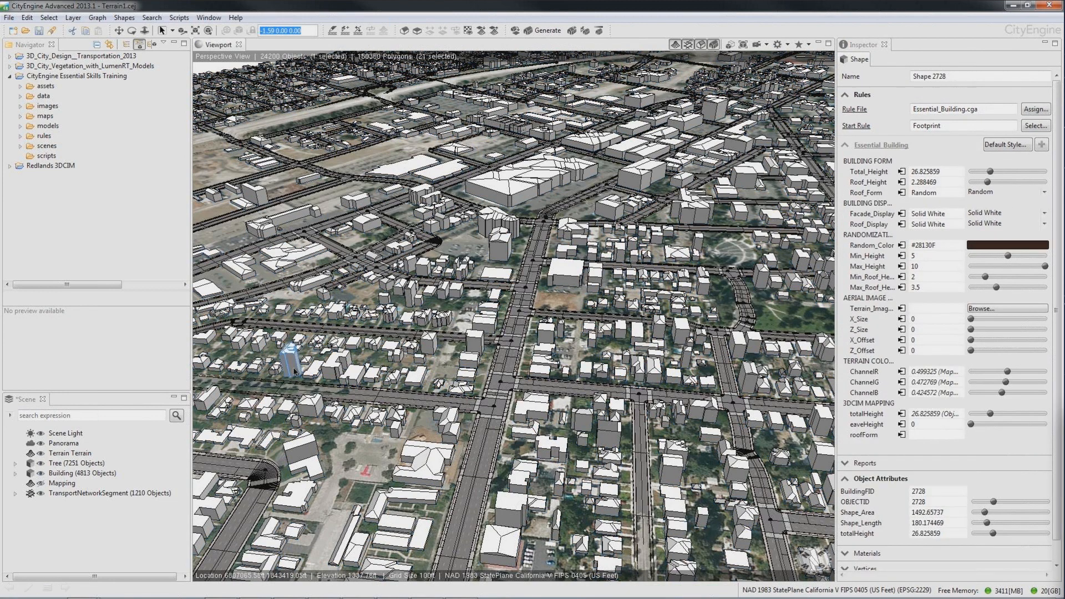
left_click(946, 532)
type("22")
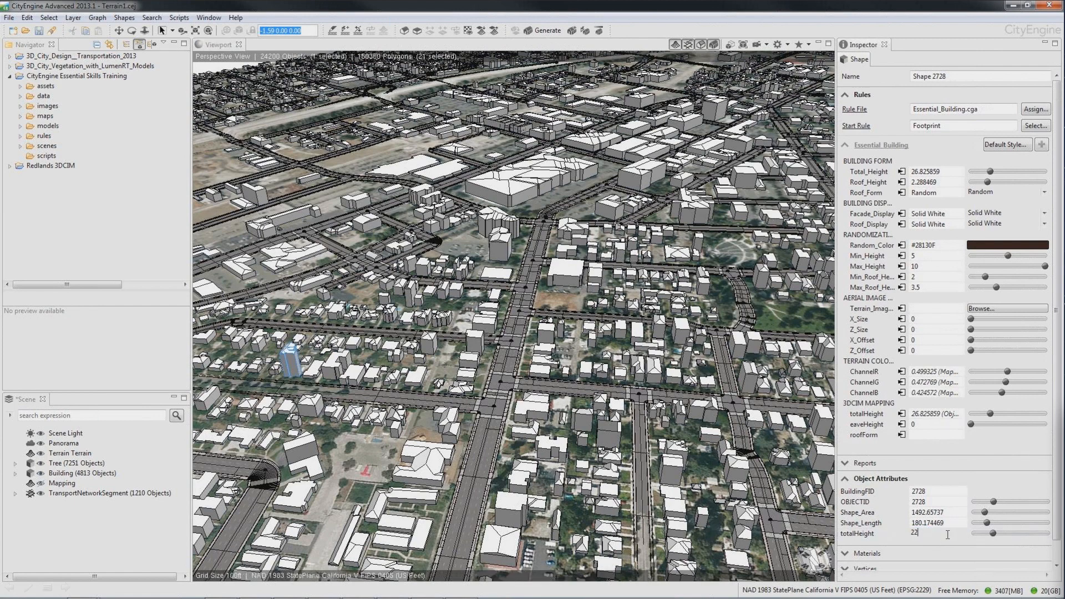
key("Return")
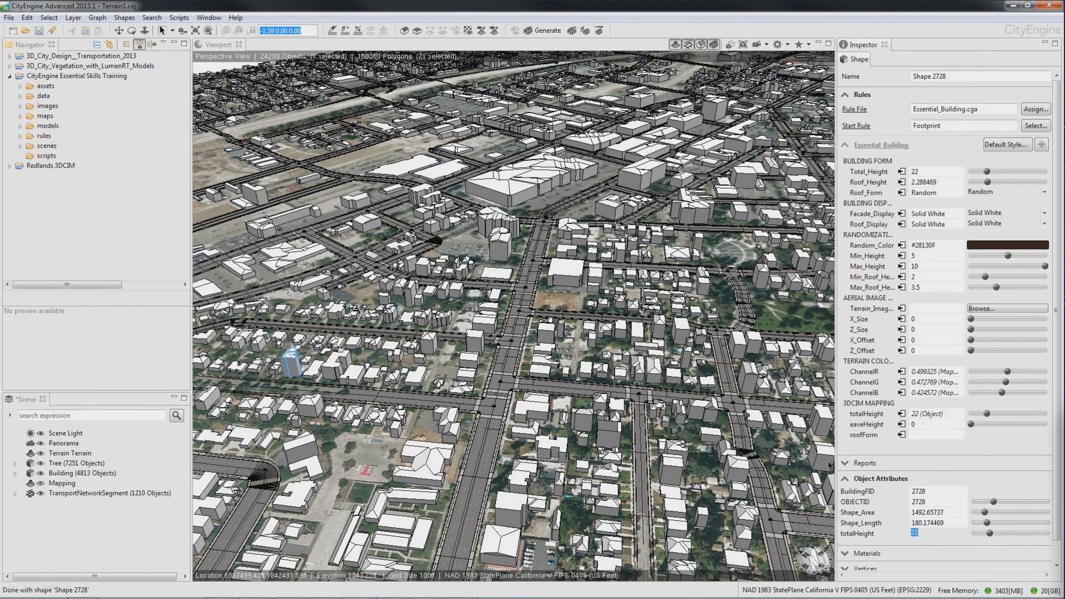
type("14")
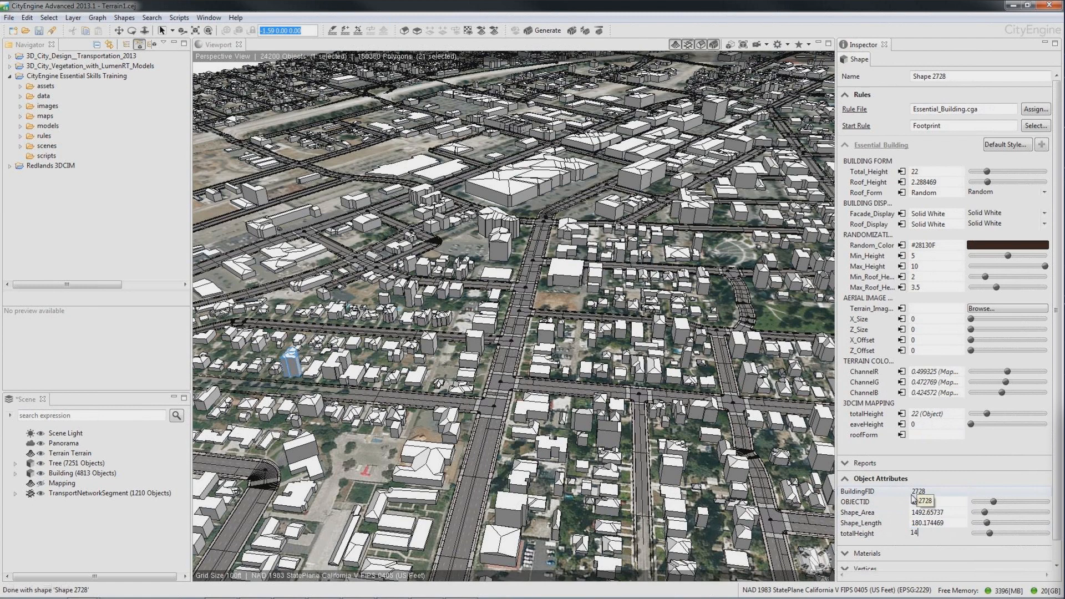
key("Return")
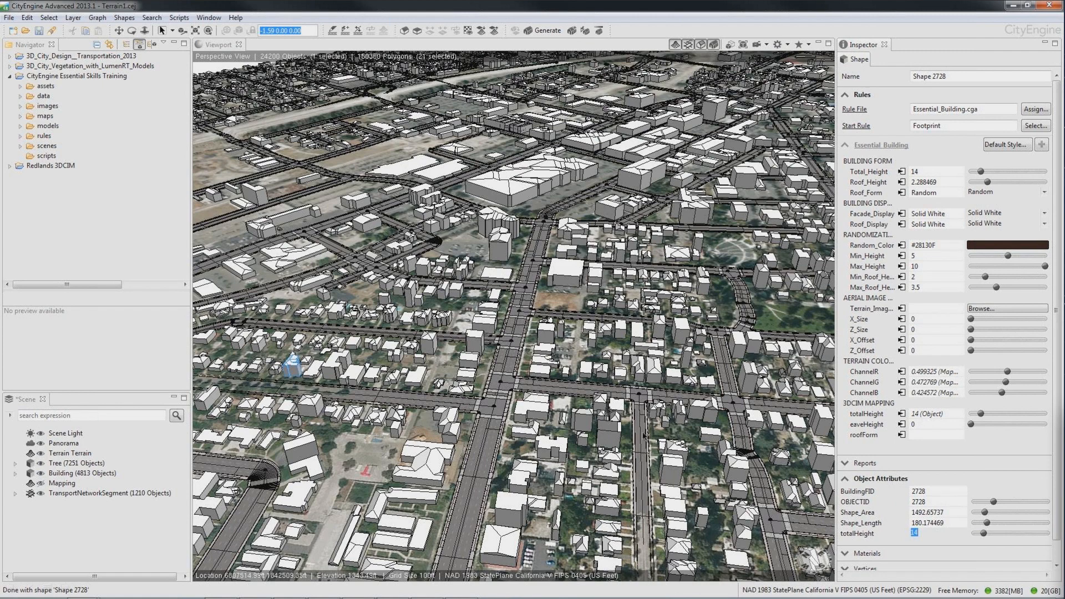
left_click(470, 243)
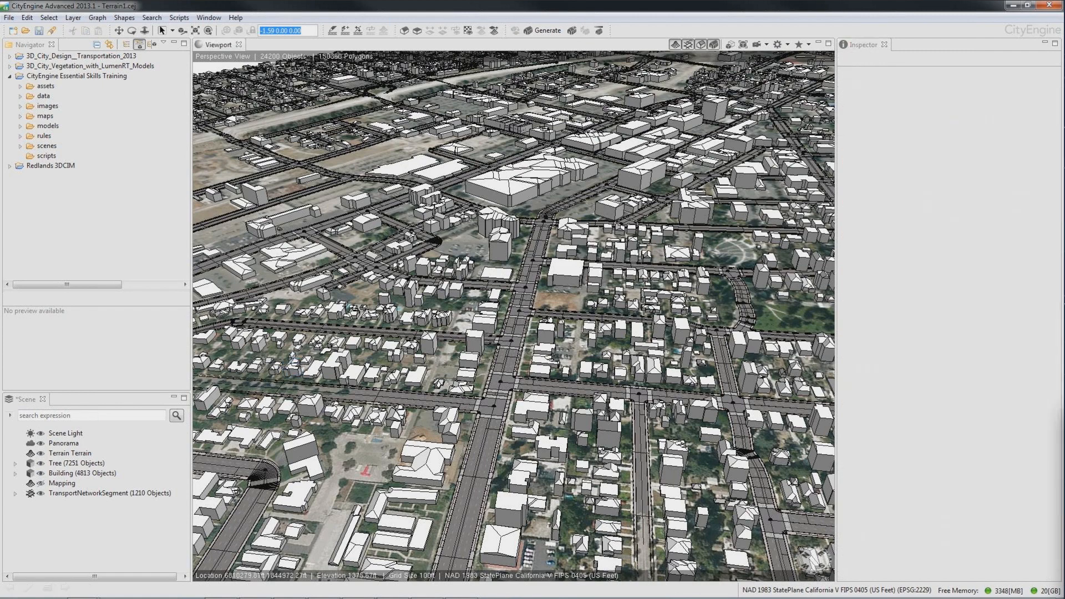
Select all objects in the Building layer and set ImageryColorCorrection.jpg from the maps folder as their terrain image.
left_click(547, 180)
right_click(548, 179)
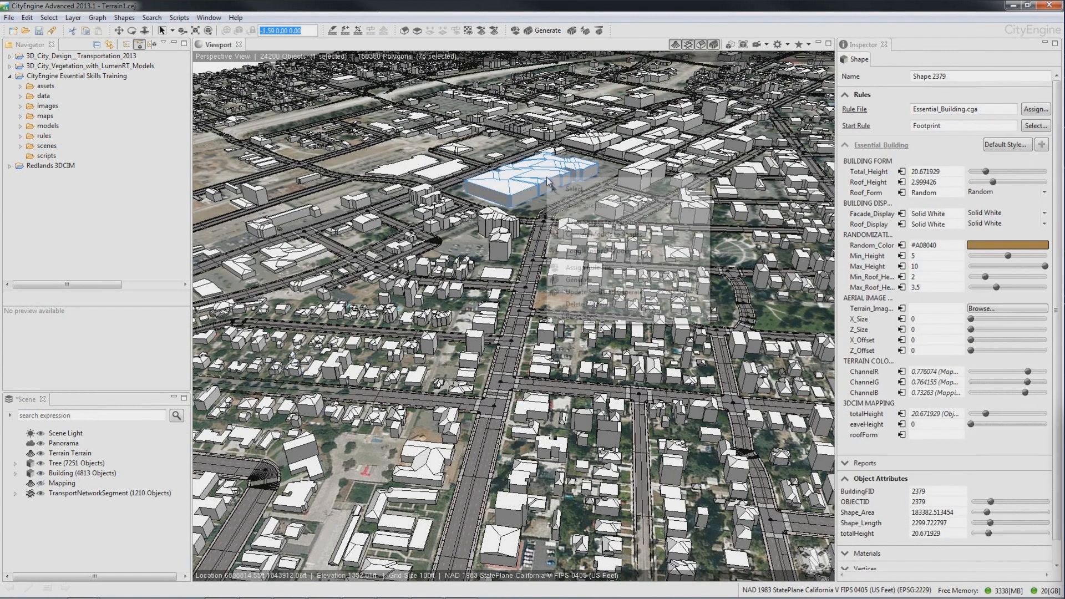
mouse_move(580, 191)
left_click(755, 231)
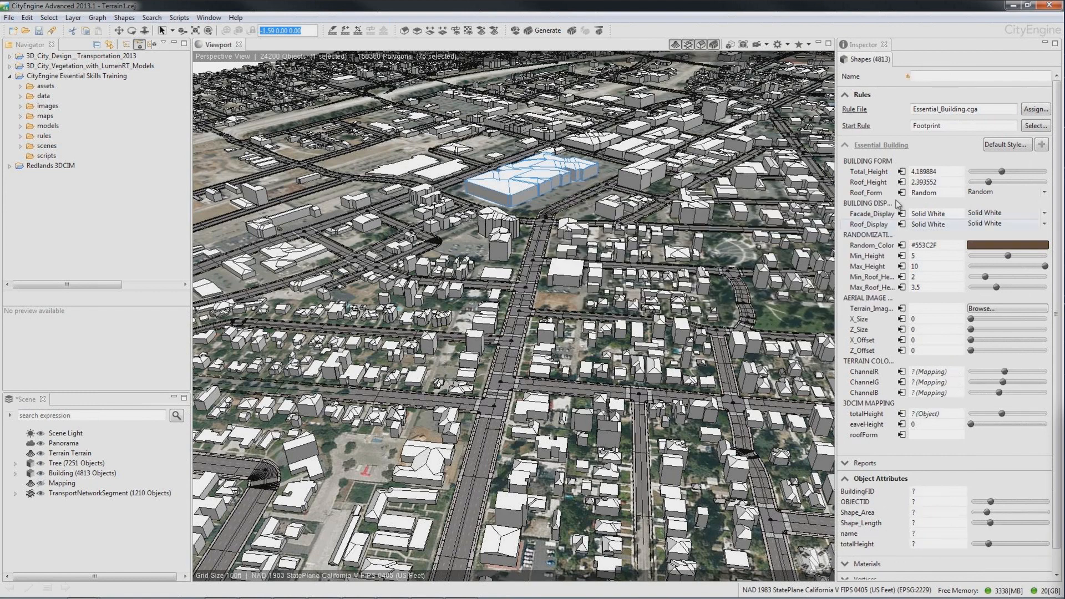
left_click(1012, 311)
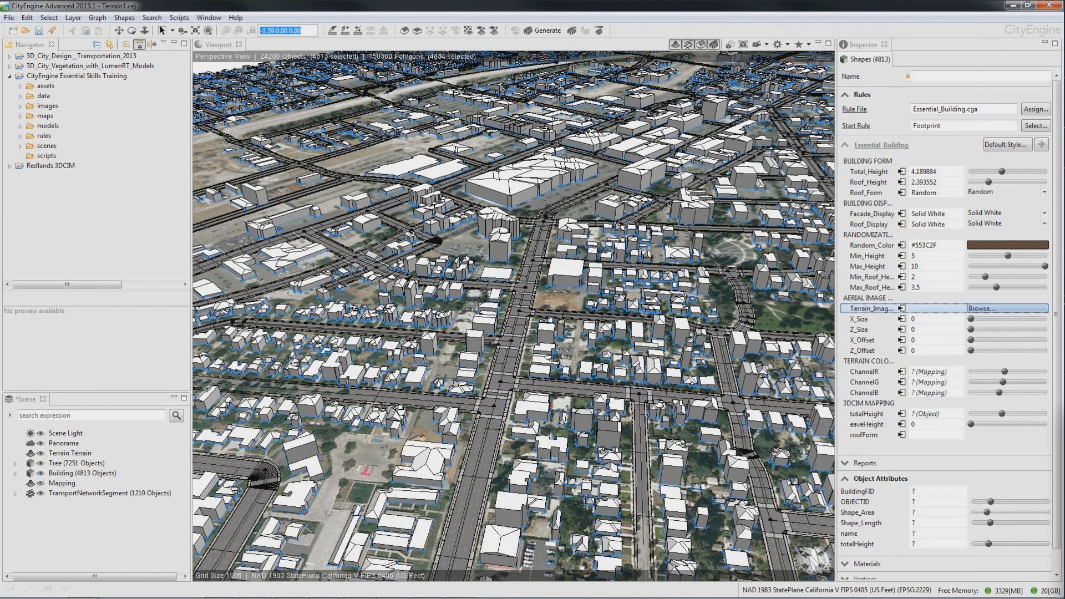
left_click(990, 311)
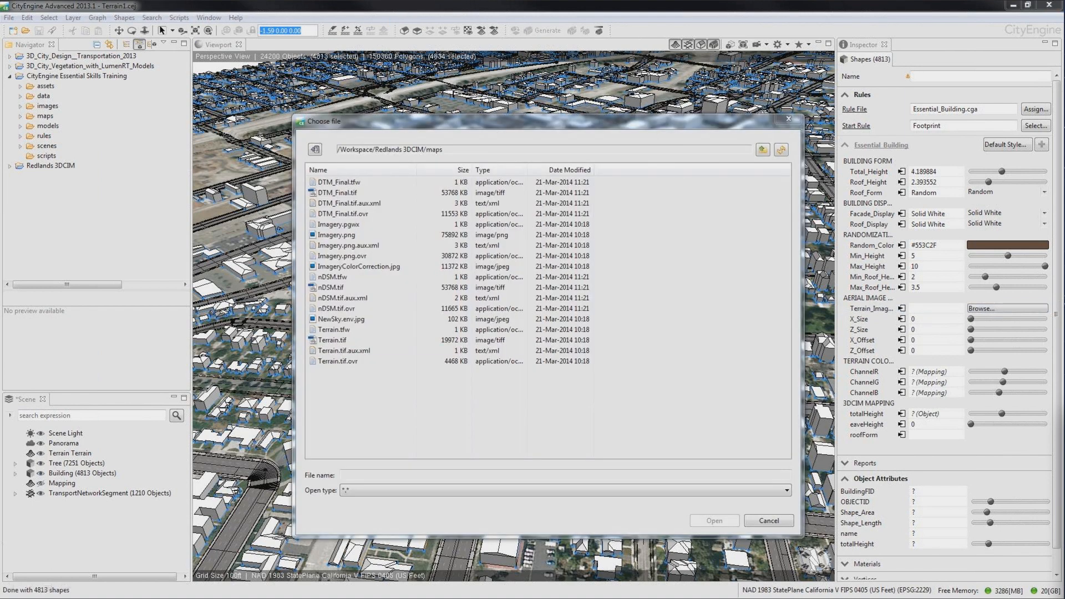
left_click(391, 267)
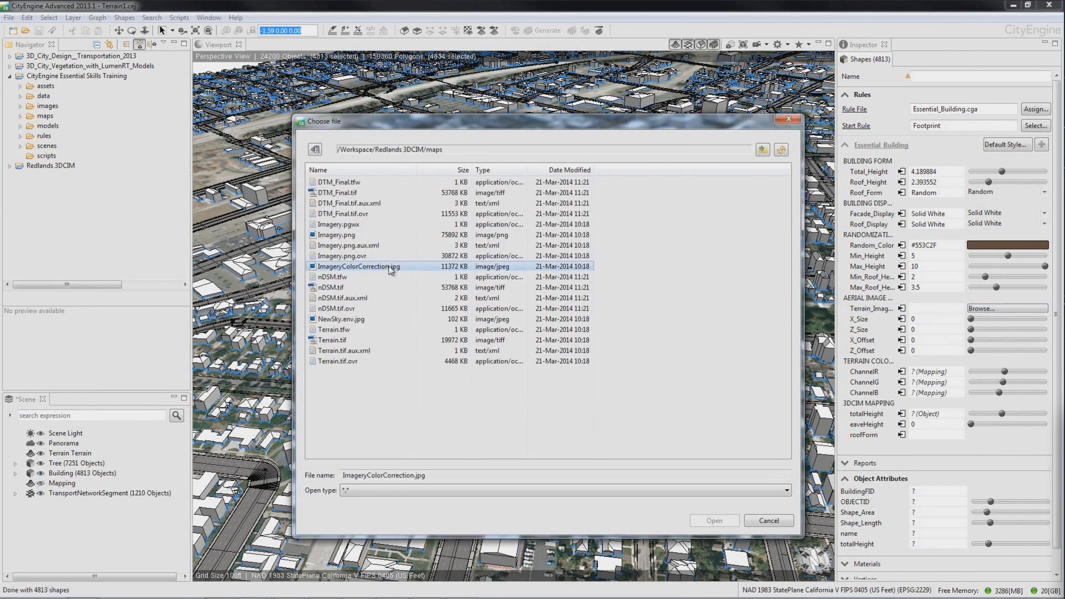
left_click(713, 520)
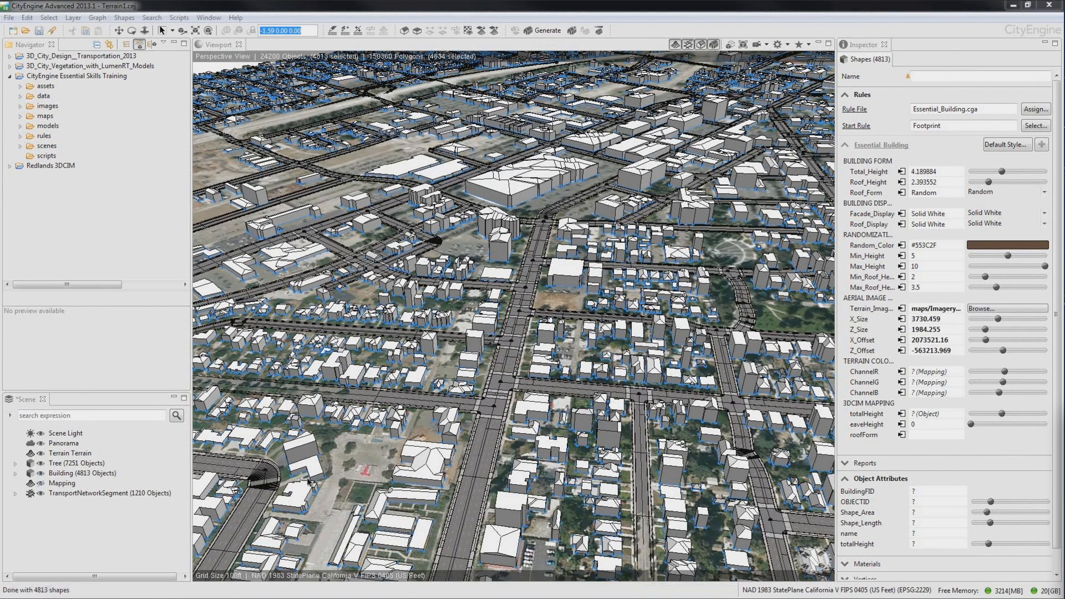
Try Random Color as the facade display of all buildings, and switch it to Terrain Color.
left_click(1043, 214)
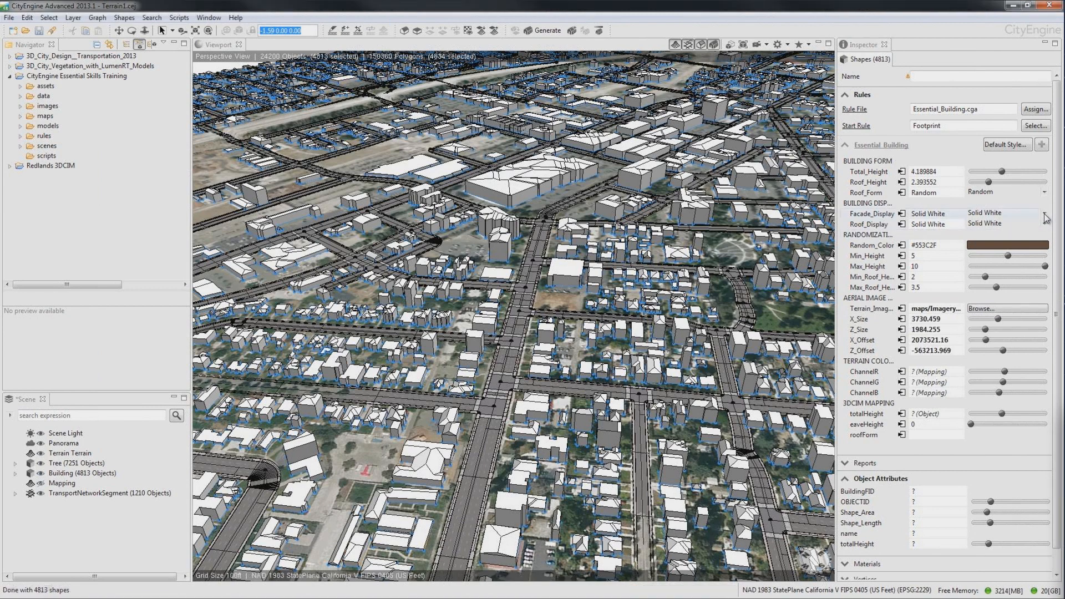
left_click(1045, 216)
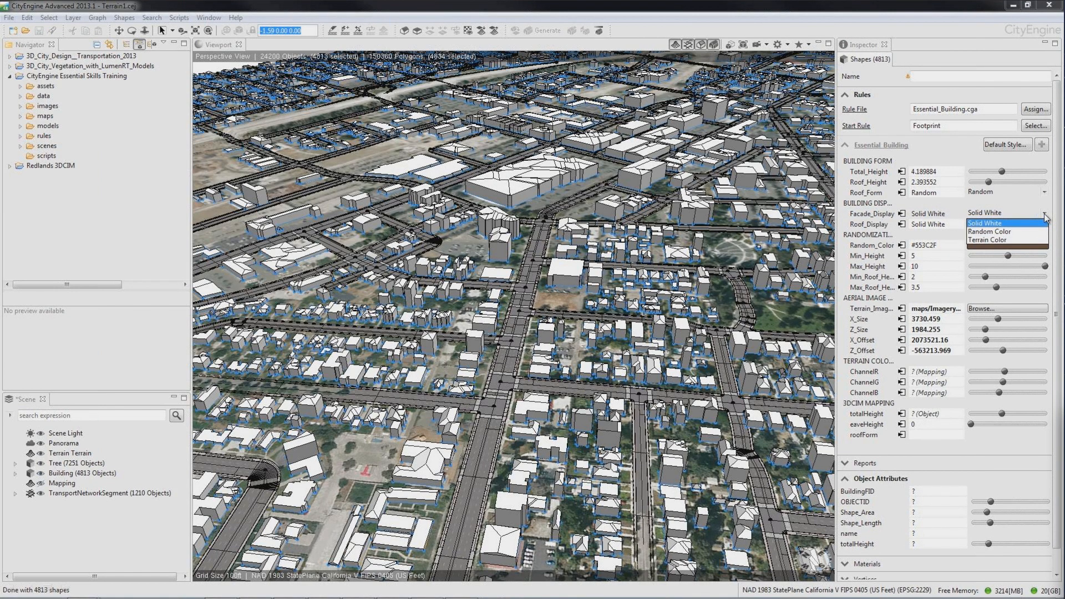
left_click(1042, 232)
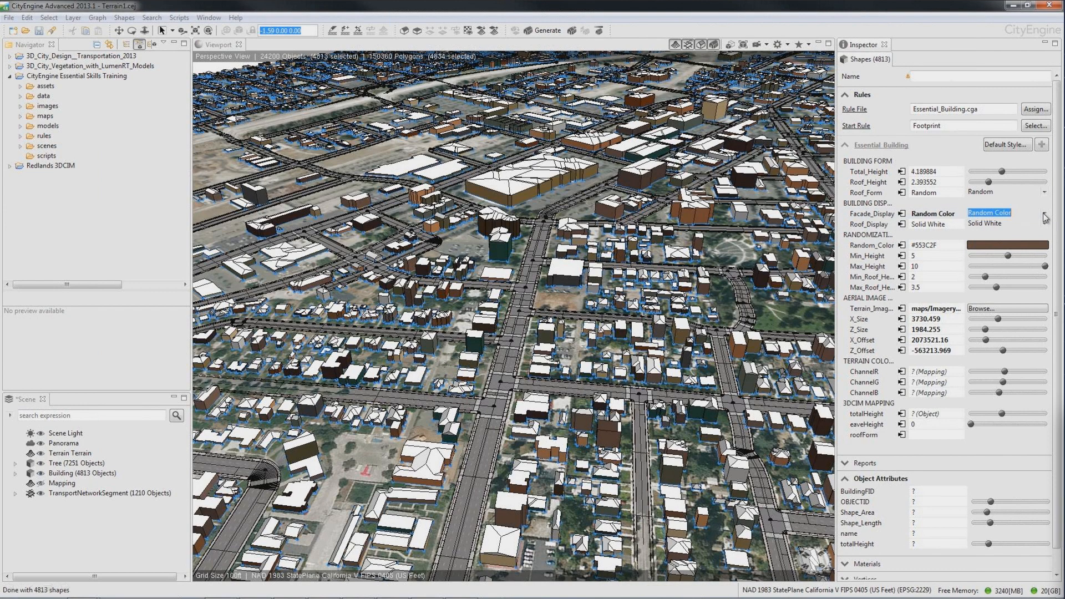
left_click(1045, 217)
left_click(1009, 255)
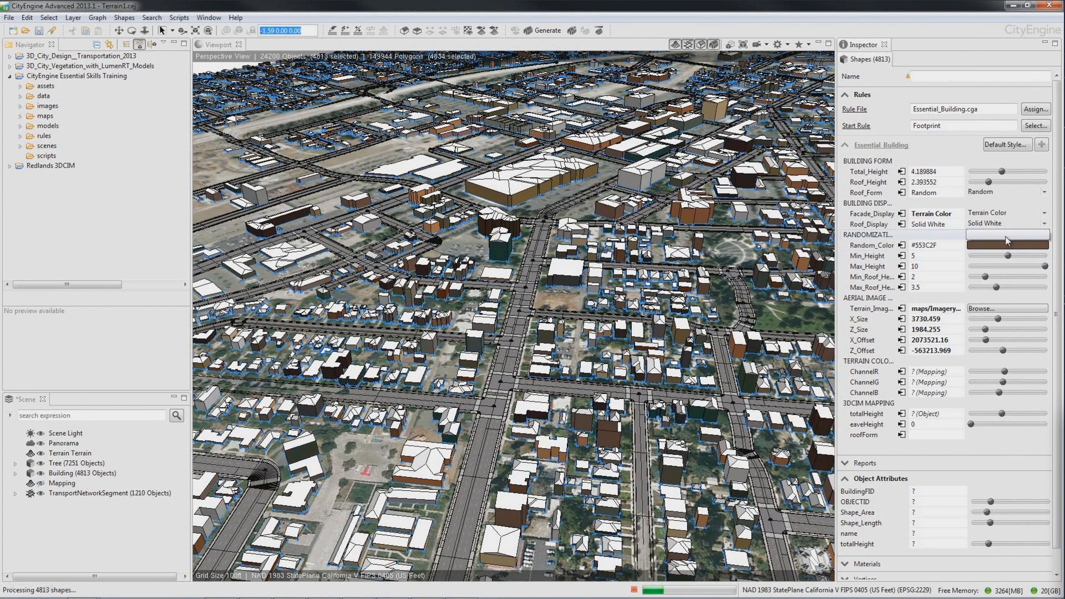
Connect the ChannelR, ChannelG and ChannelB attributes to the color layer attributes of the Mapping layer.
left_click(901, 371)
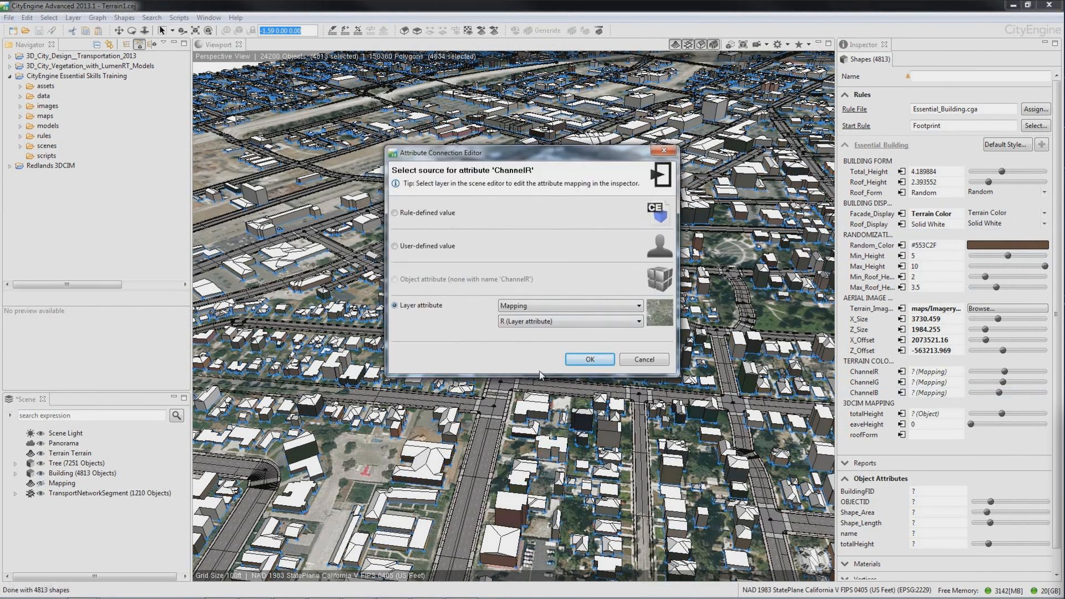
left_click(598, 368)
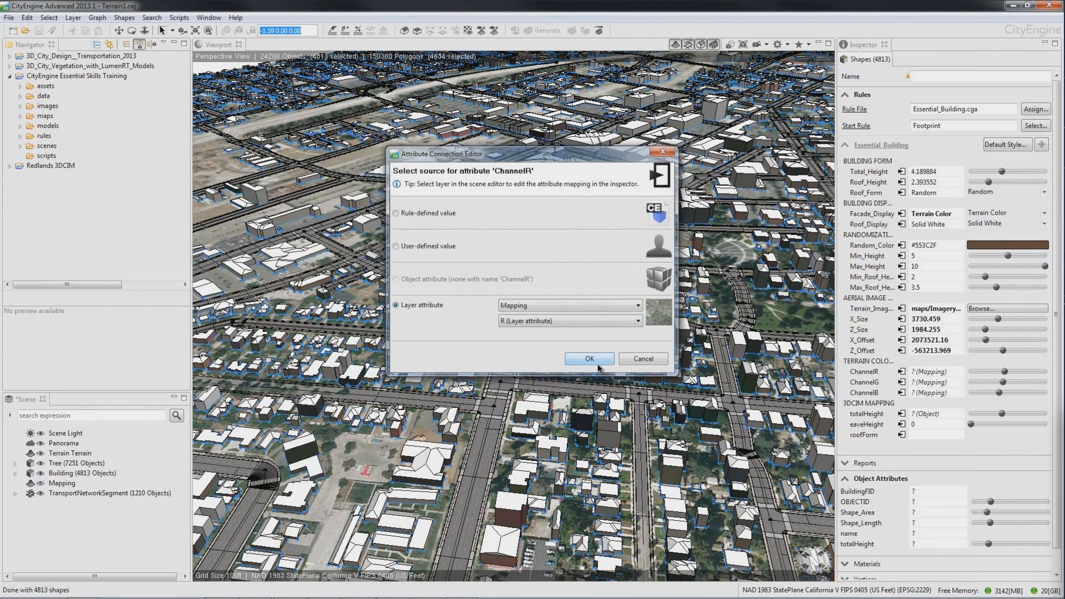
left_click(901, 382)
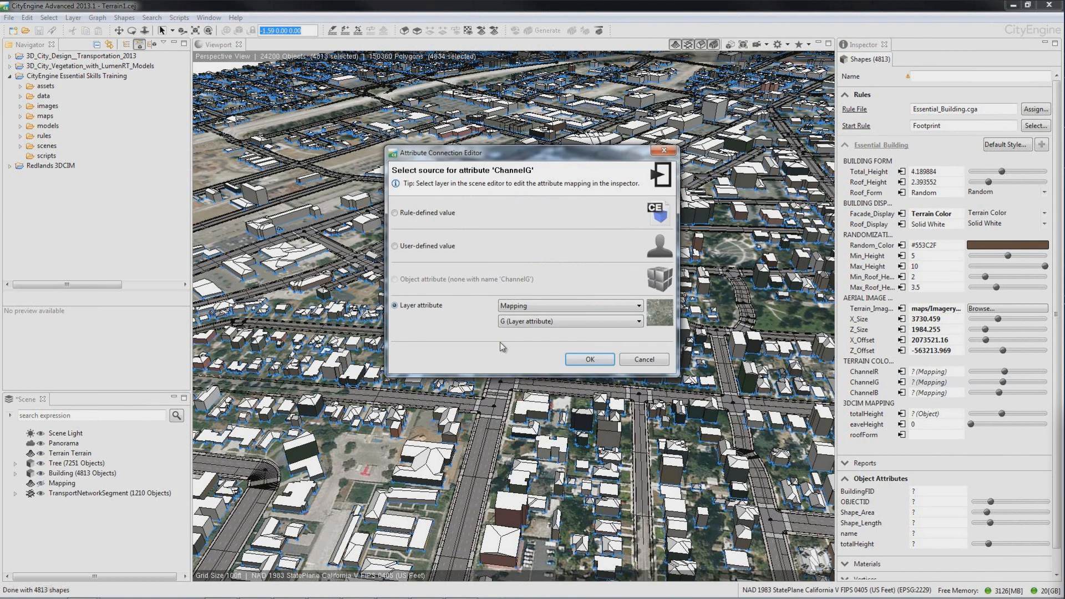
left_click(598, 368)
left_click(902, 393)
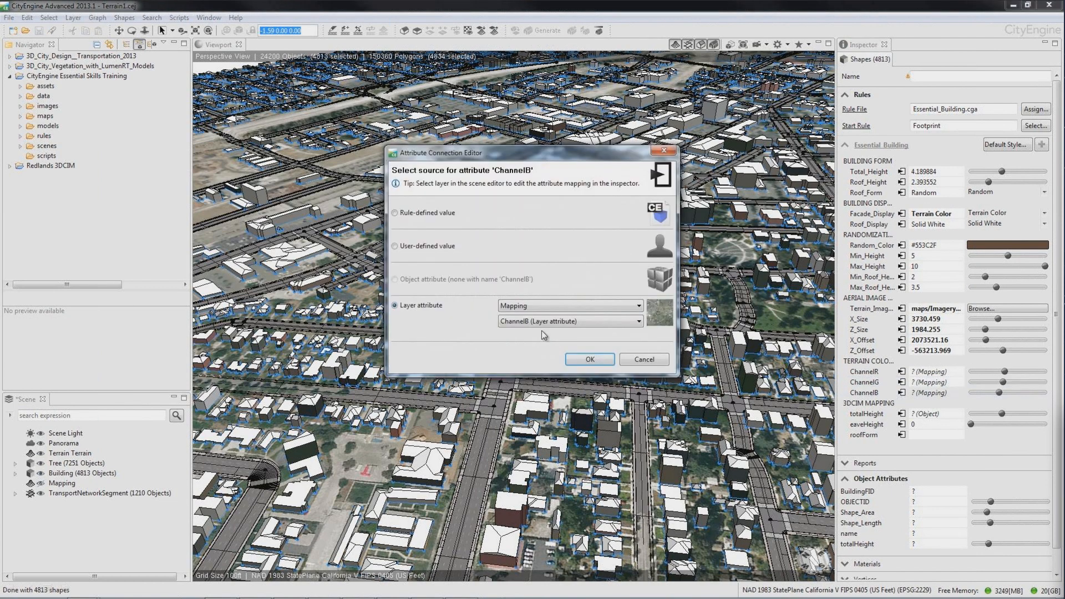
left_click(548, 324)
left_click(551, 325)
left_click(606, 363)
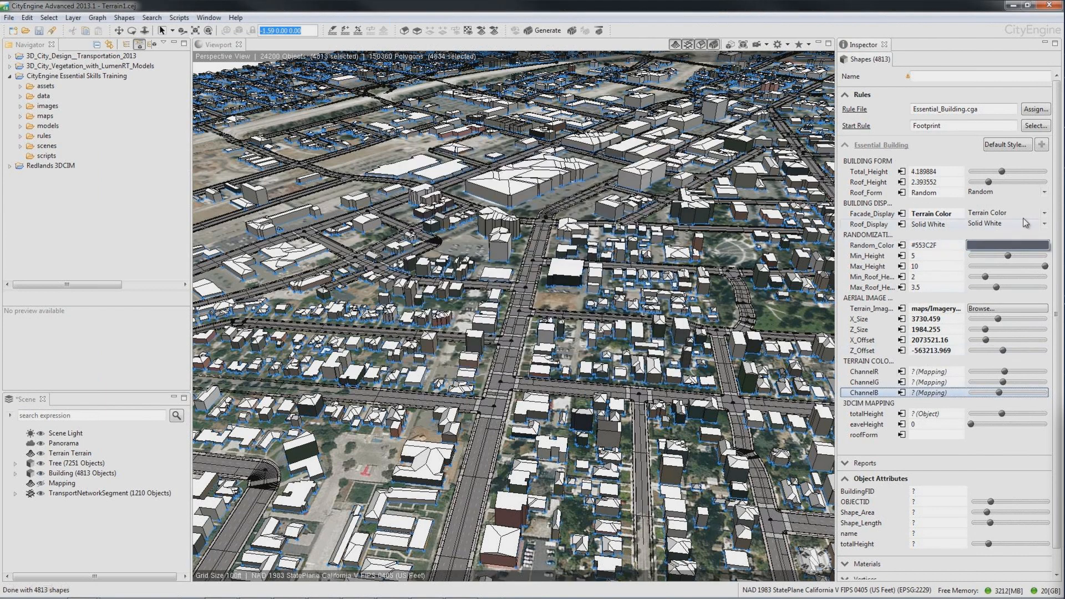
Try Terrain Color as the roof display of all buildings, switch it to Aerial Image, and deselect everything.
left_click(1045, 223)
left_click(1010, 249)
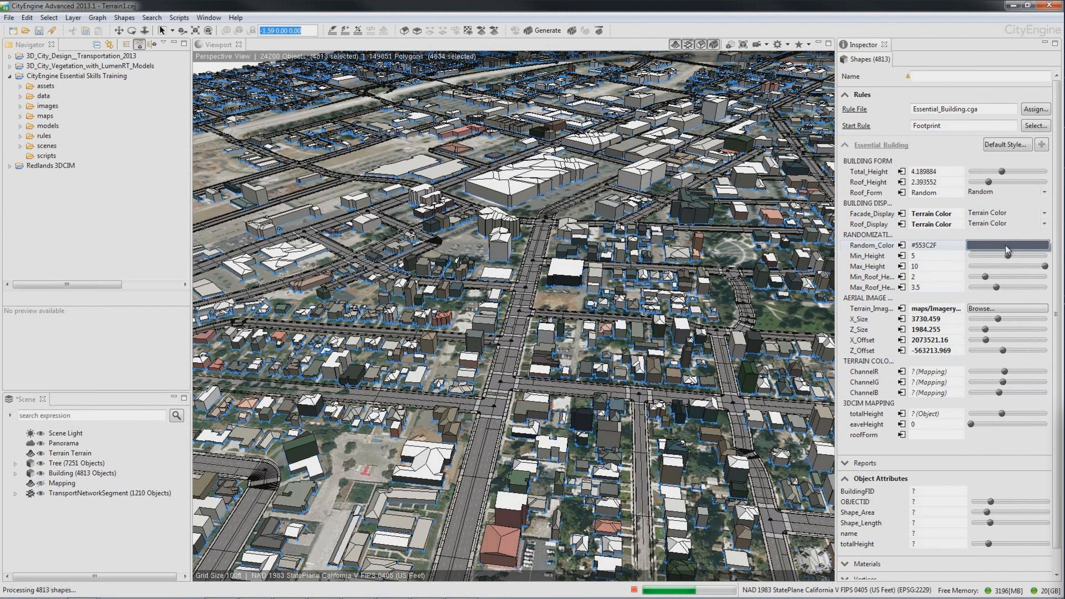
left_click(1044, 224)
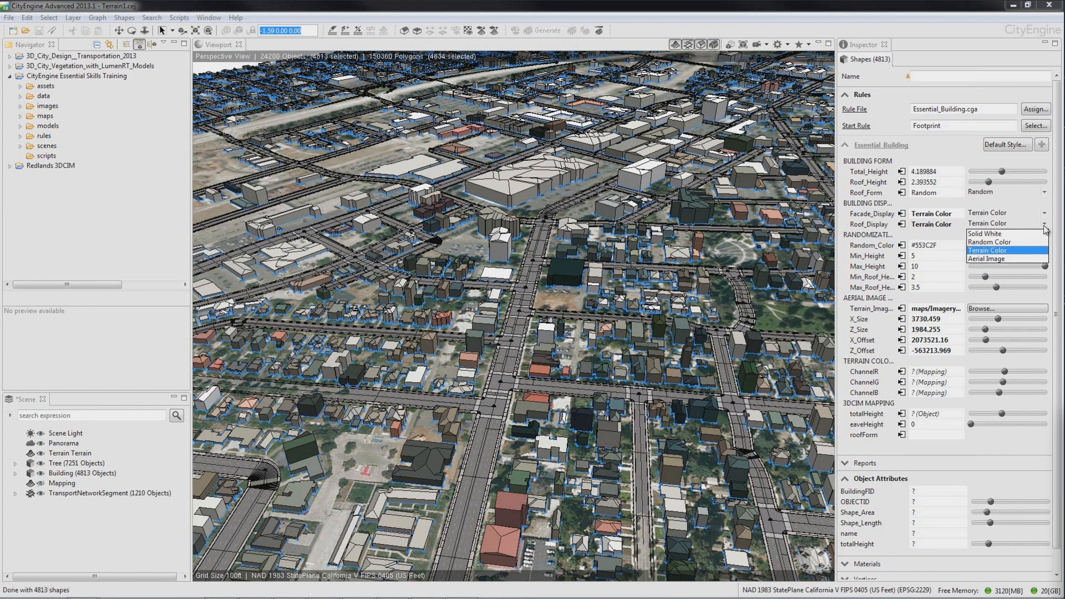
left_click(986, 259)
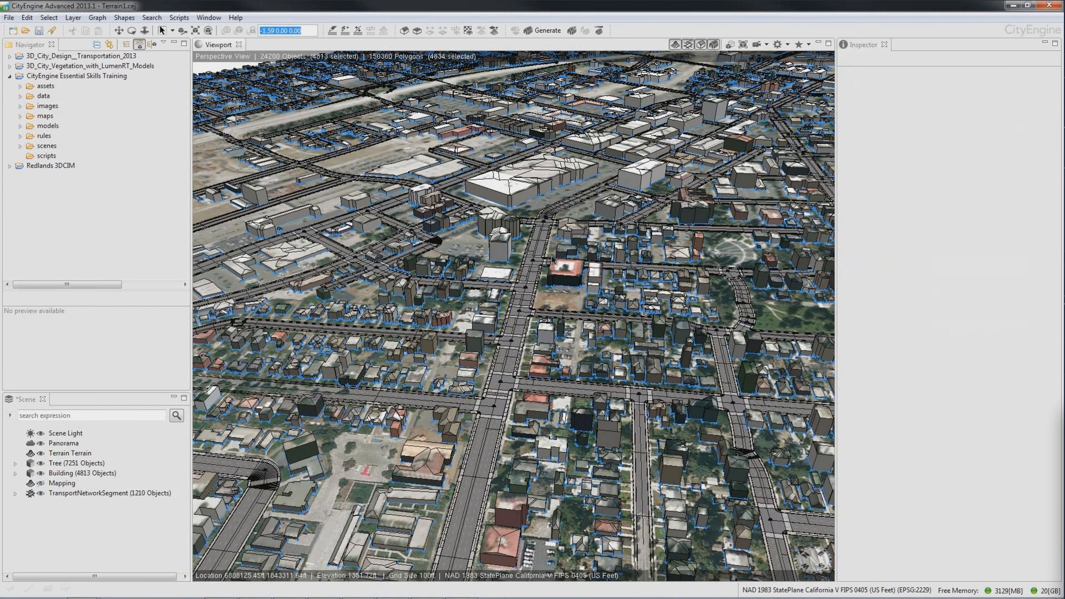
key("ctrl+shift+a")
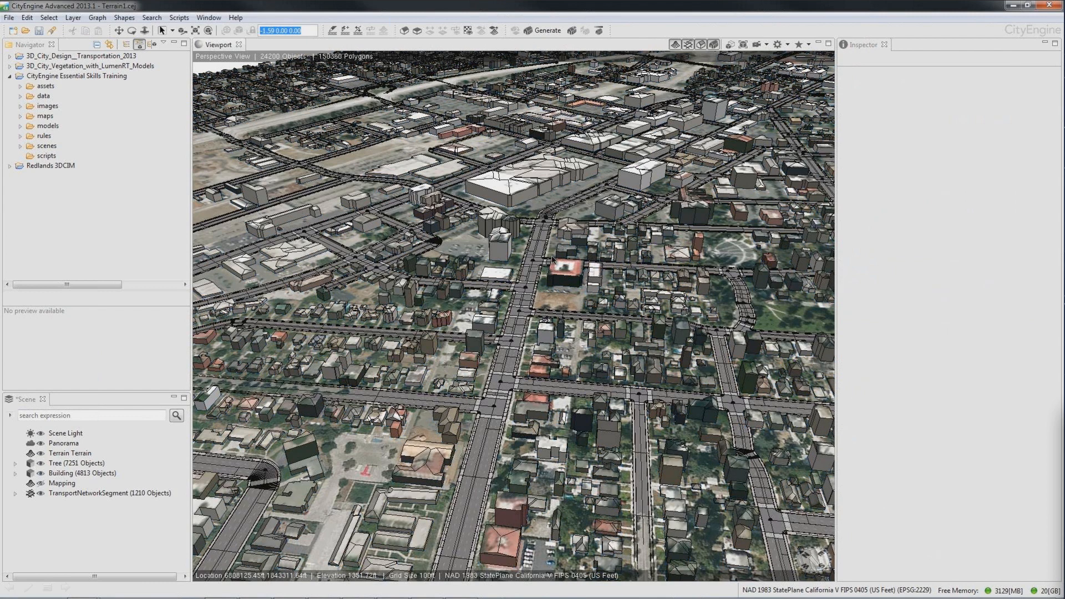
left_click_drag(553, 258, 496, 323, "alt")
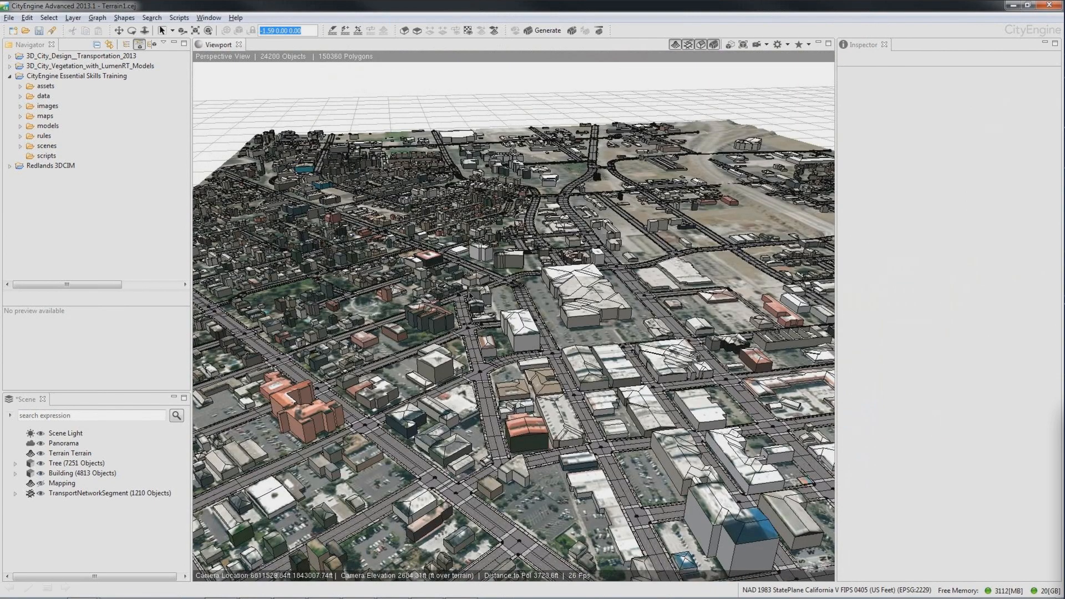
Select all objects in the Tree layer and assign them the rule file Essential_Plant_Loader.cga.
left_click_drag(471, 295, 447, 411, "alt")
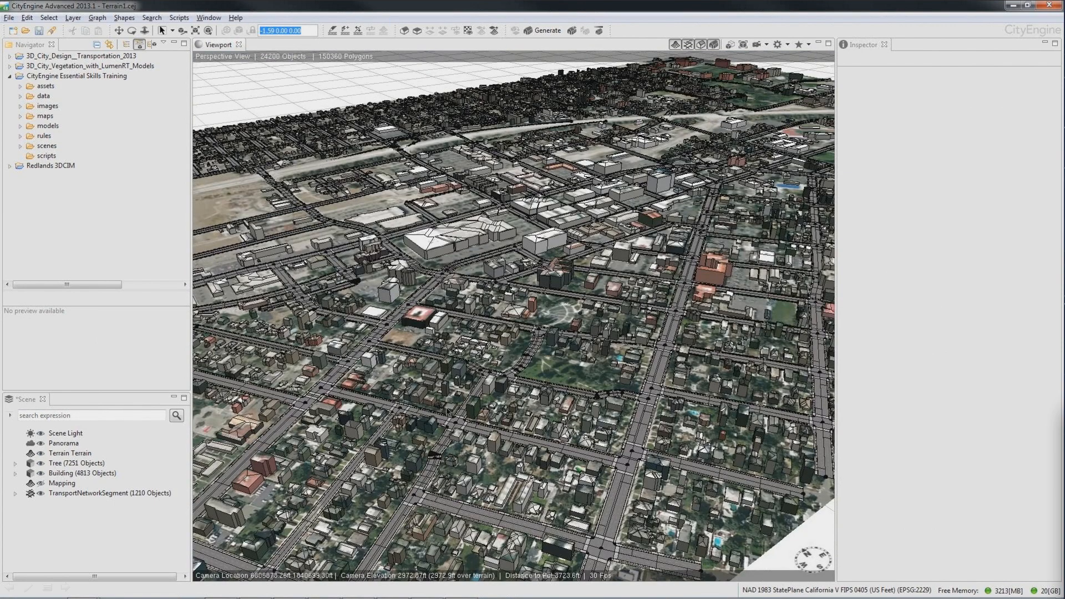
right_click_drag(447, 410, 527, 421, "alt")
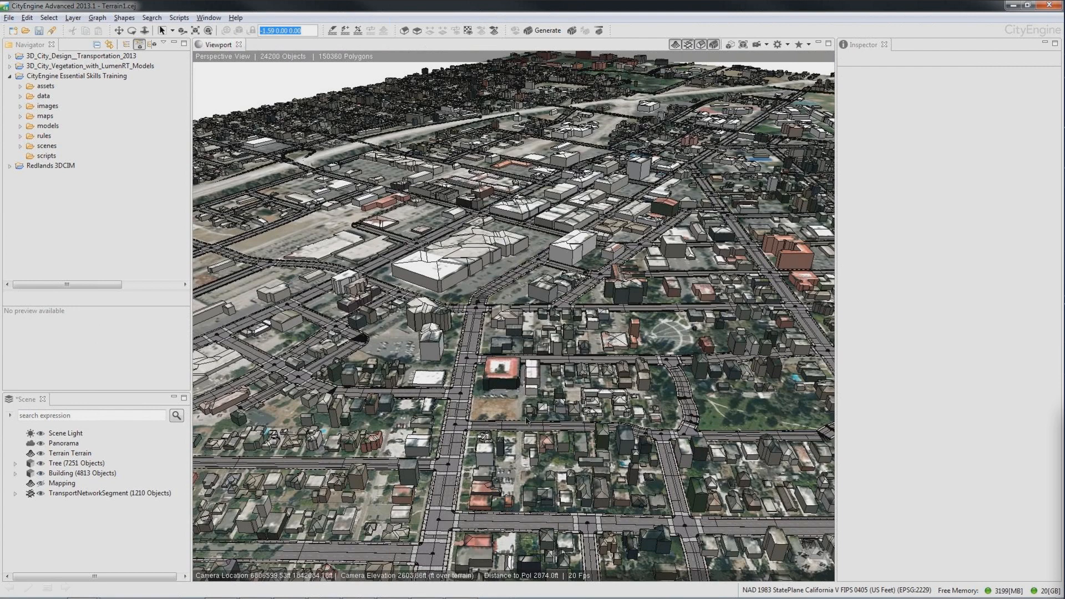
middle_click_drag(525, 421, 552, 412, "alt")
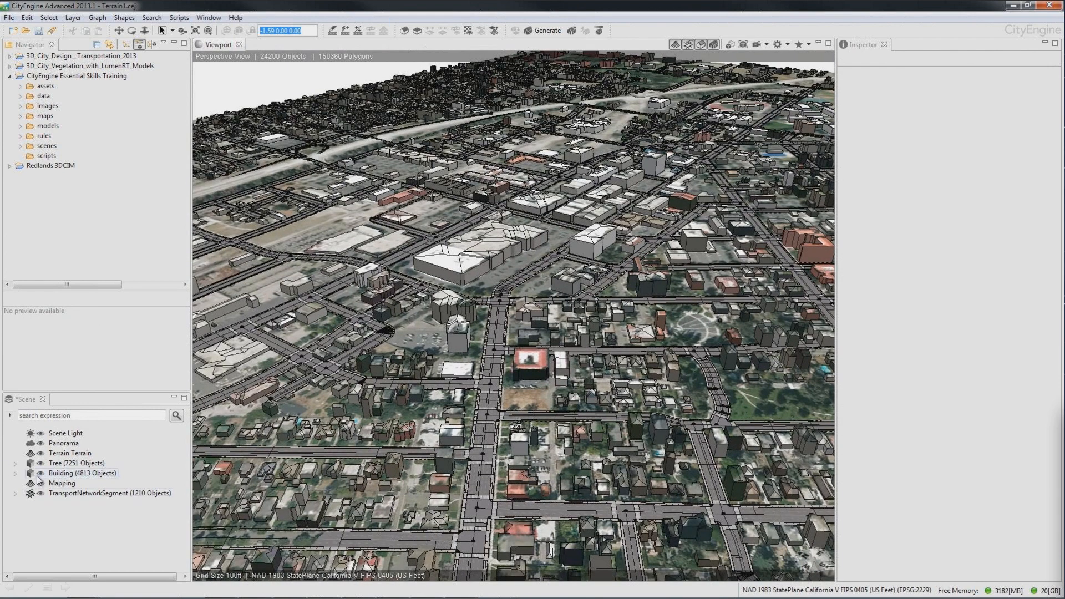
left_click(61, 464)
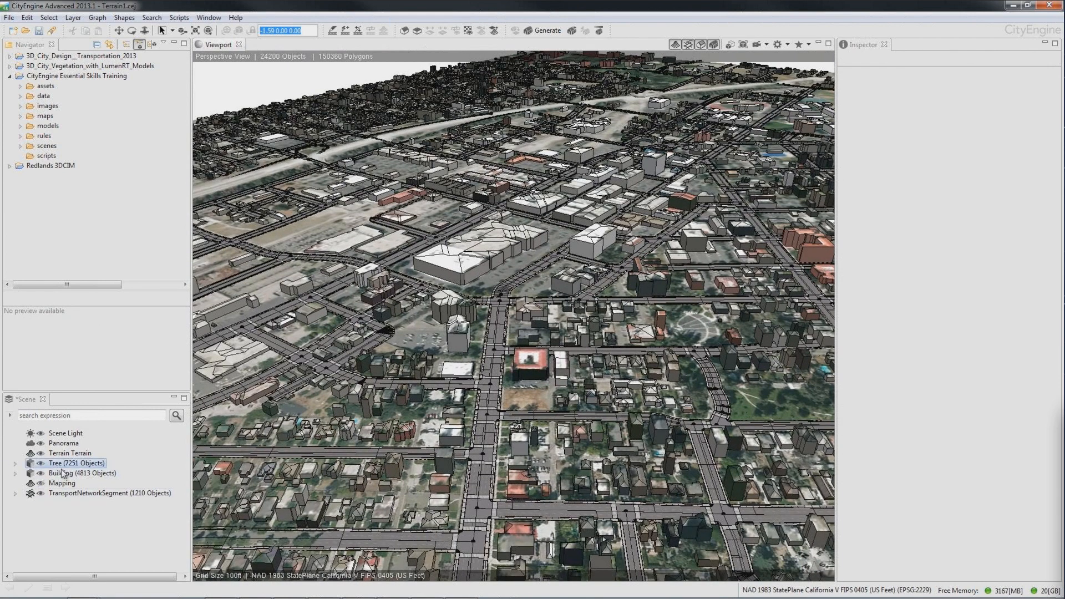
right_click(63, 465)
mouse_move(108, 312)
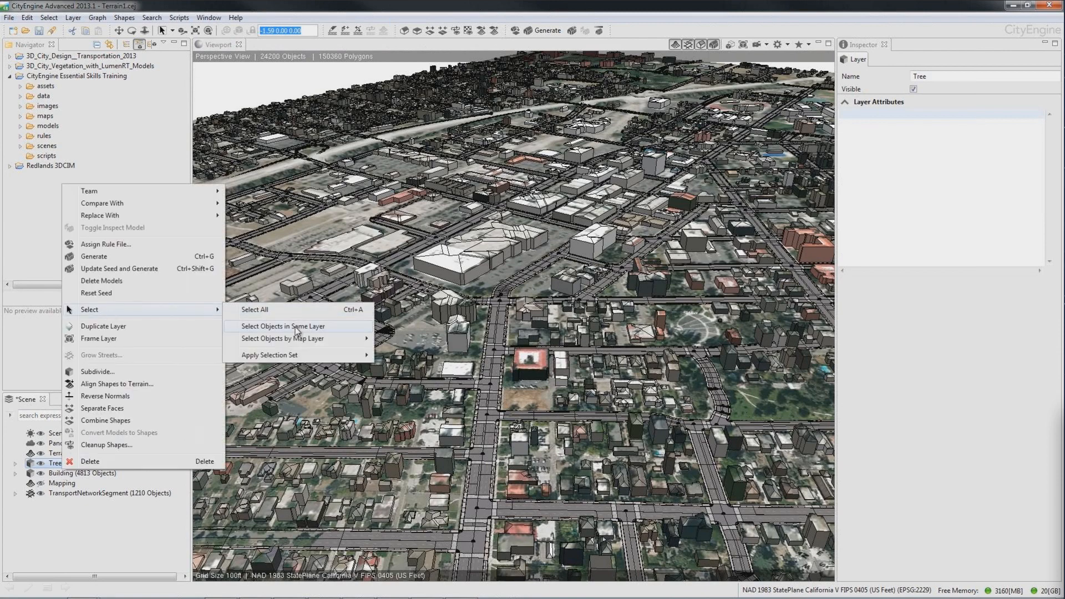
left_click(295, 331)
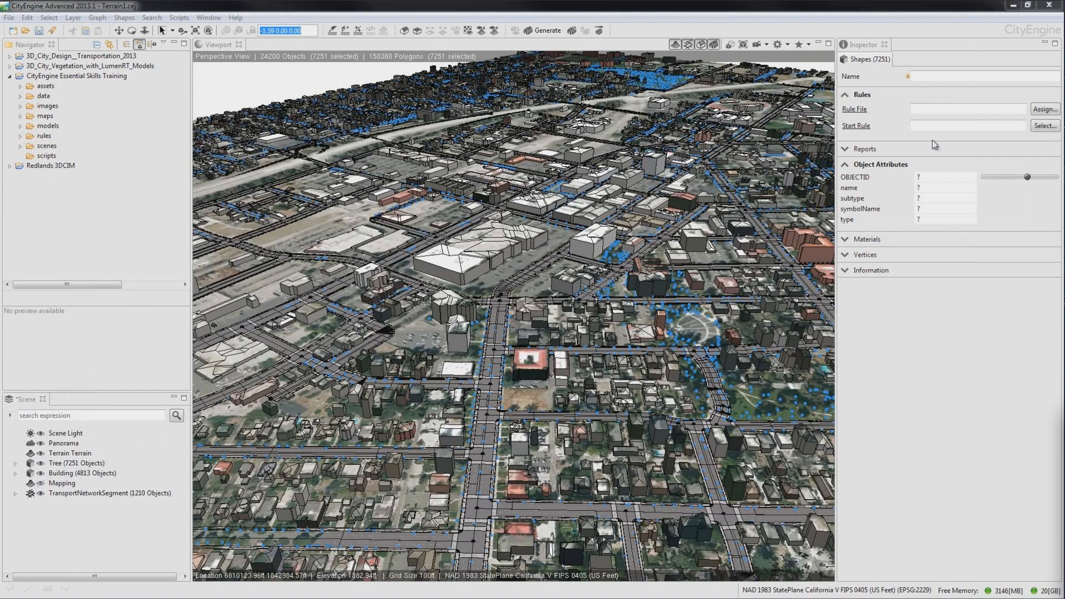
left_click(1045, 110)
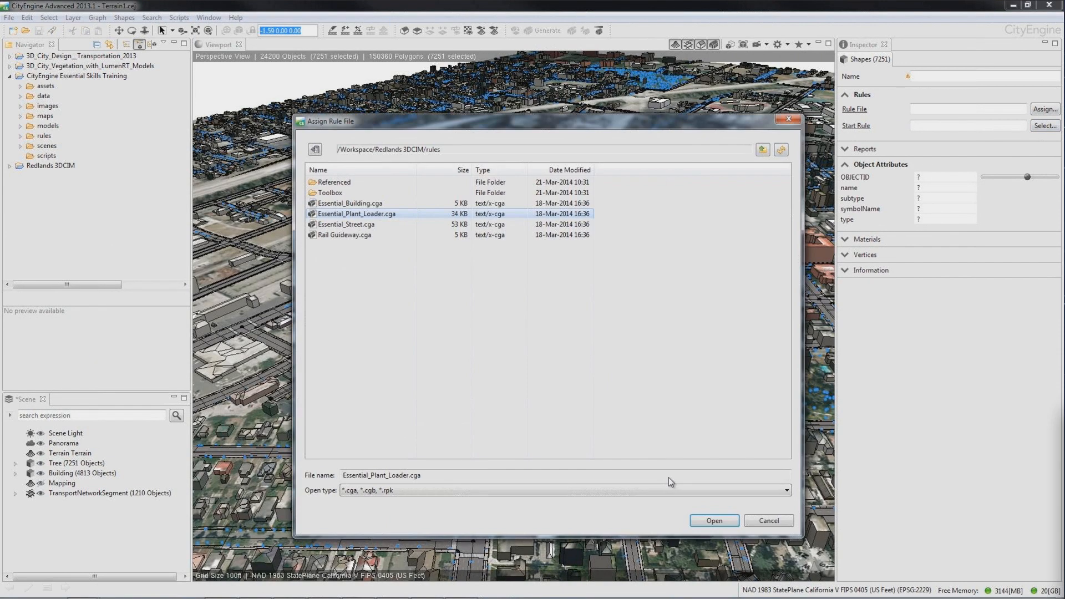
left_click(706, 522)
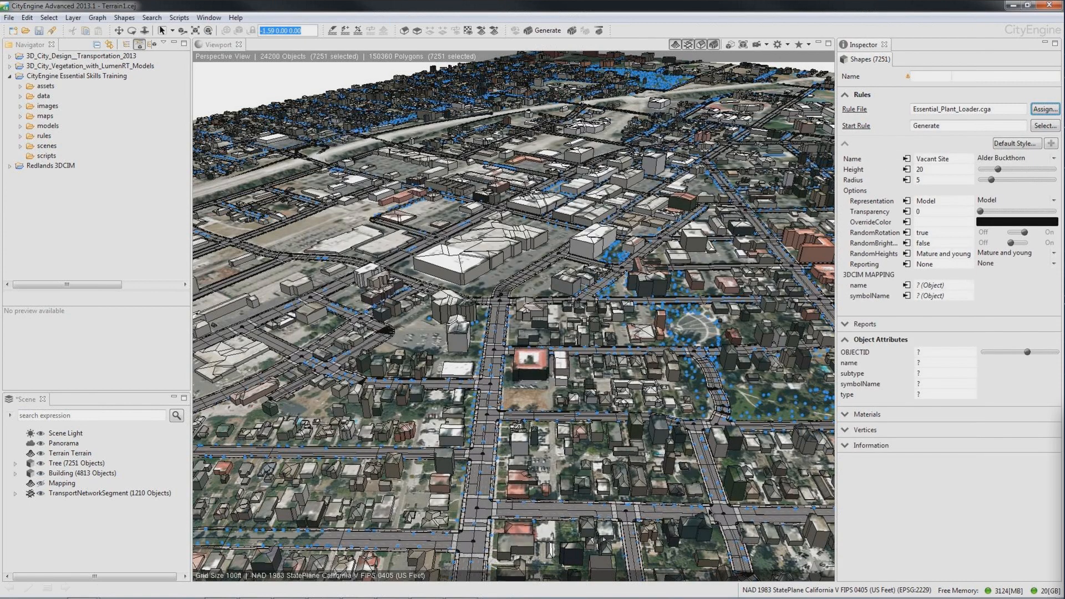
Connect the trees' Name attribute to the symbolName object attribute of the Tree layer and generate the tree models.
left_click(908, 162)
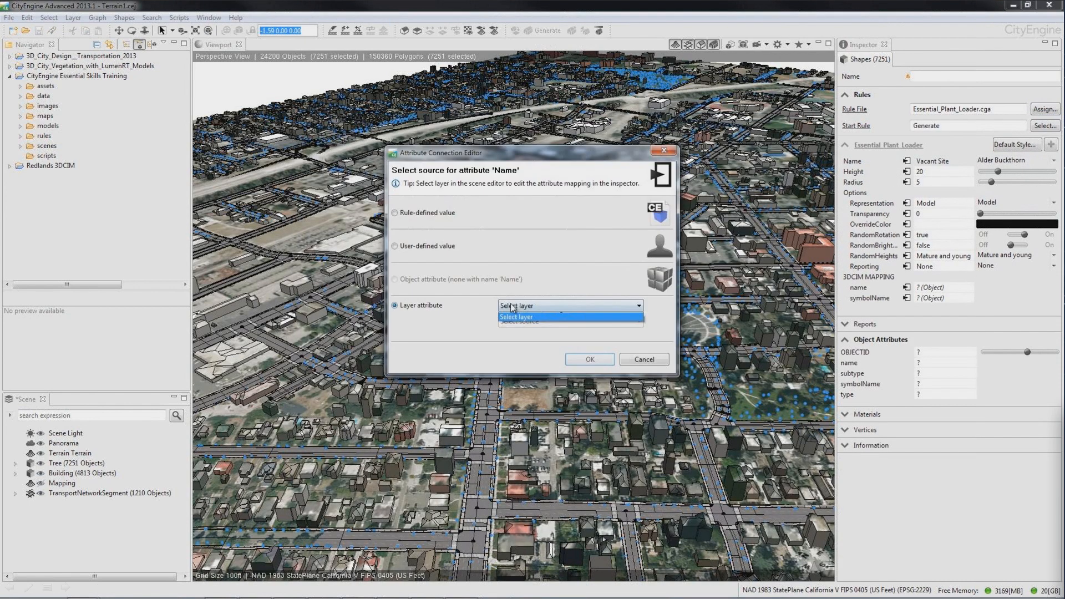
left_click(541, 321)
left_click(541, 357)
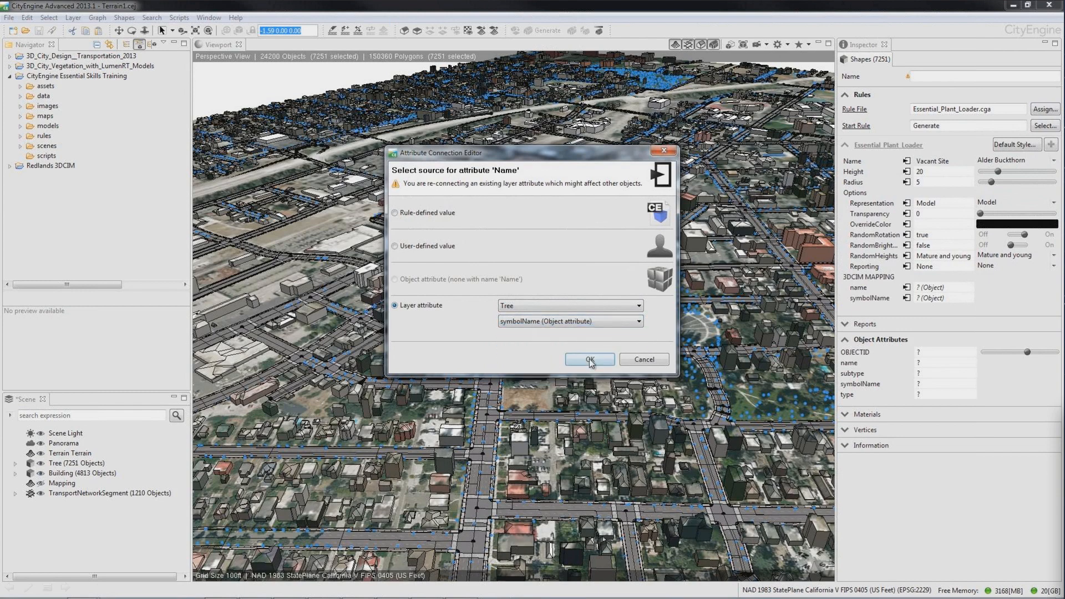
left_click(590, 359)
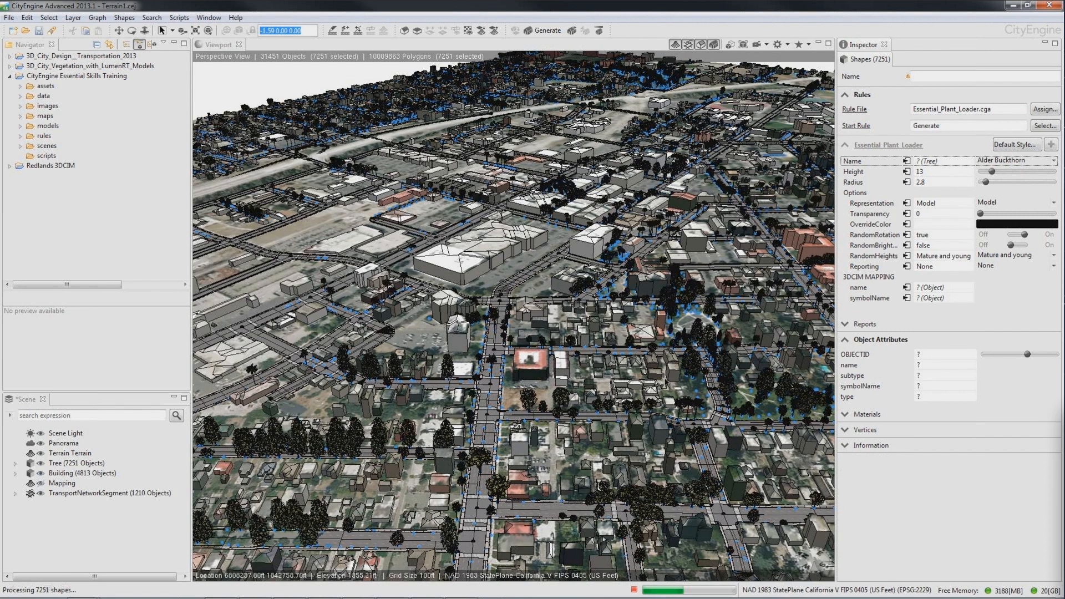
Hide the wireframe lines in the viewport and deselect everything.
left_click(779, 44)
left_click(796, 116)
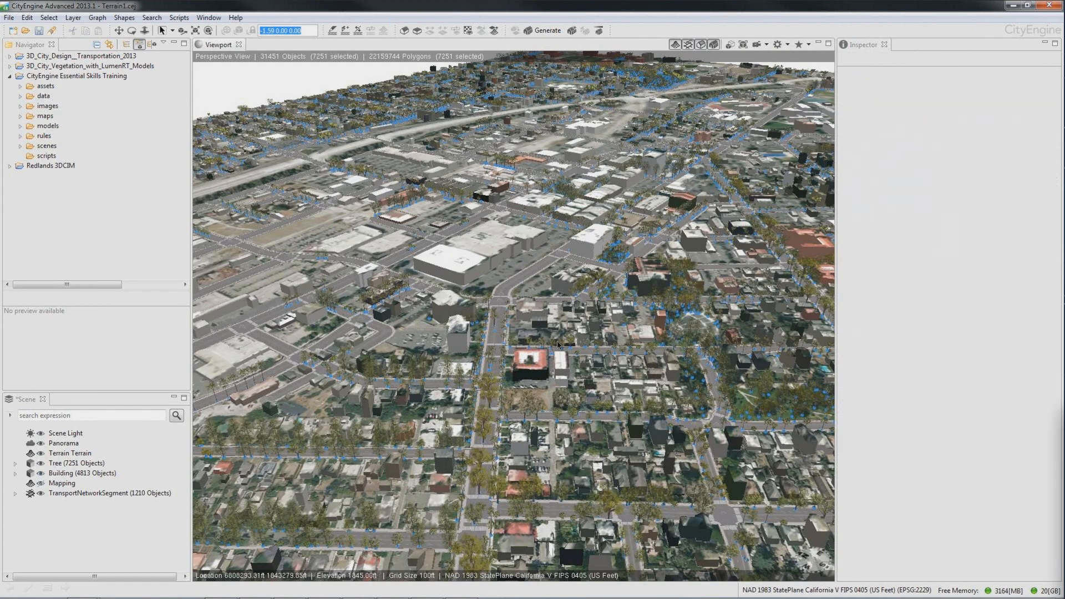
left_click(584, 344)
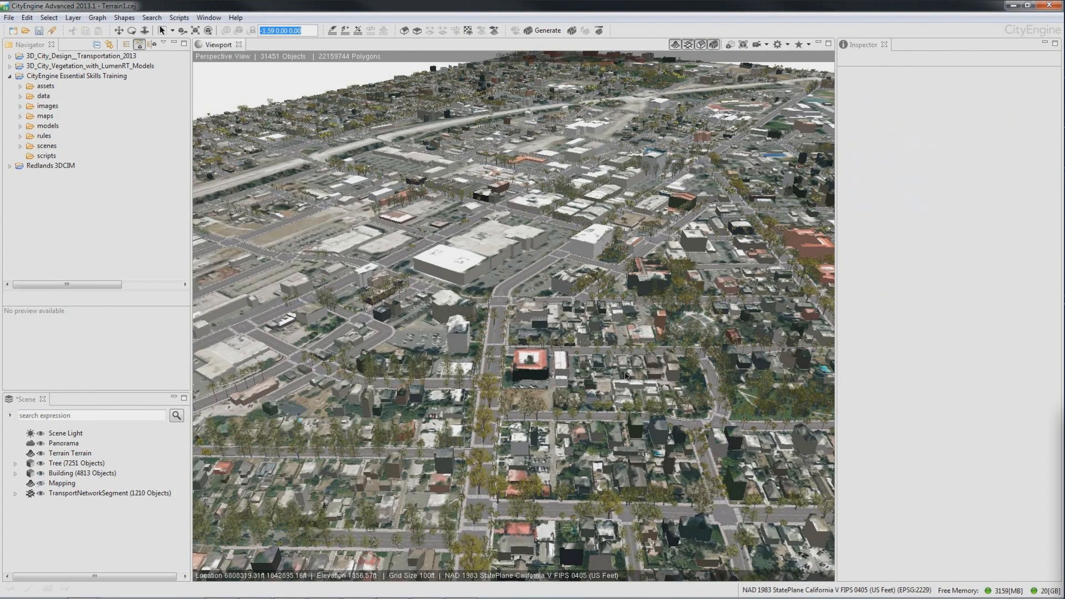
Examine the generated trees, streets and textured buildings across the city from several viewpoints.
left_click_drag(625, 375, 471, 339, "alt")
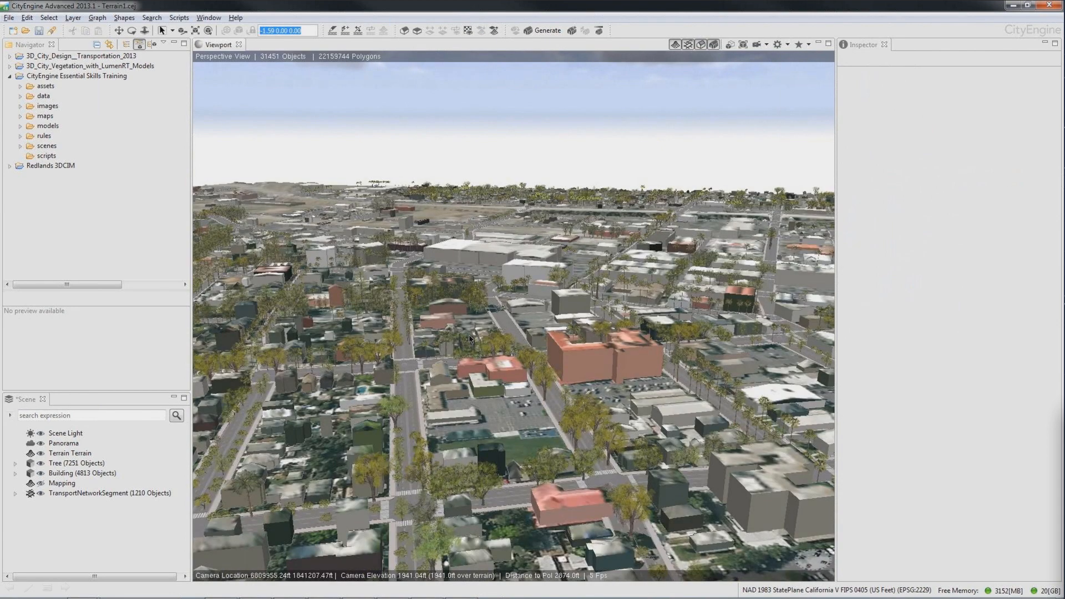
middle_click_drag(471, 339, 639, 310, "alt")
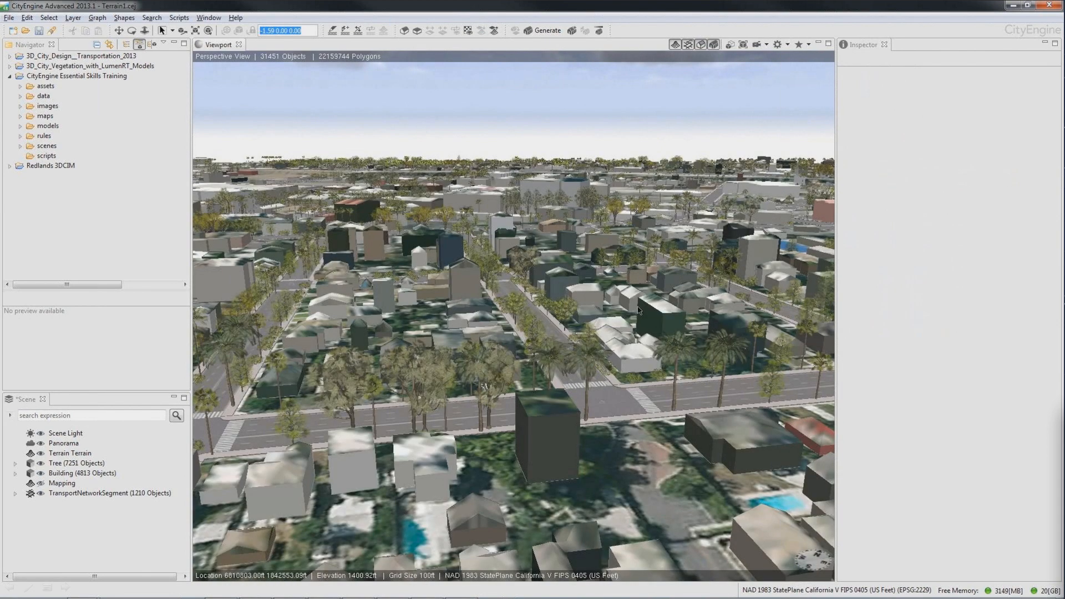
left_click_drag(638, 309, 543, 404, "alt")
middle_click_drag(544, 406, 658, 290, "alt")
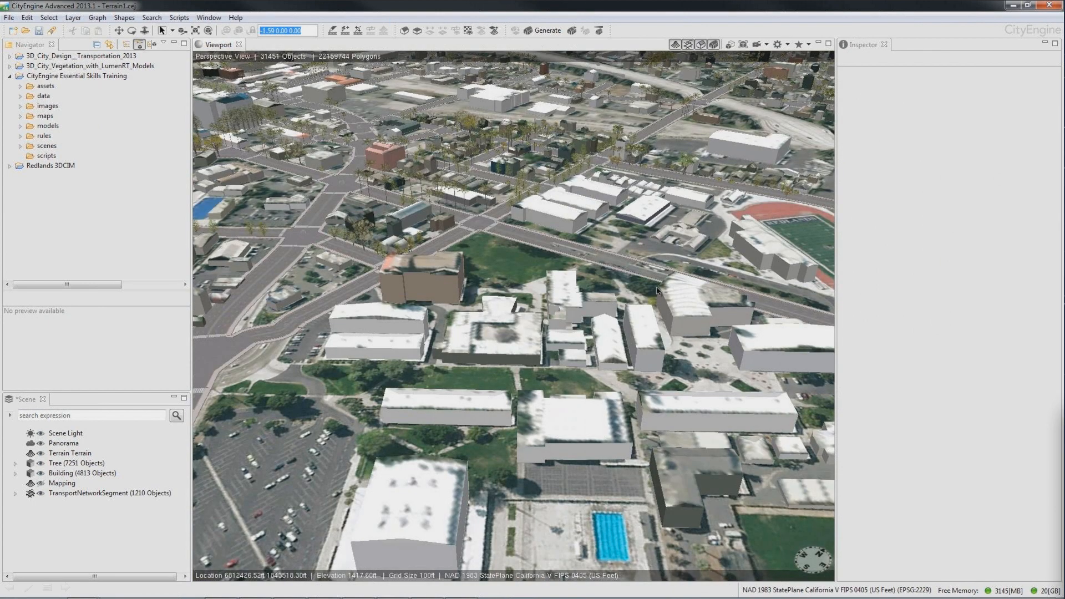
right_click_drag(657, 287, 634, 296, "alt")
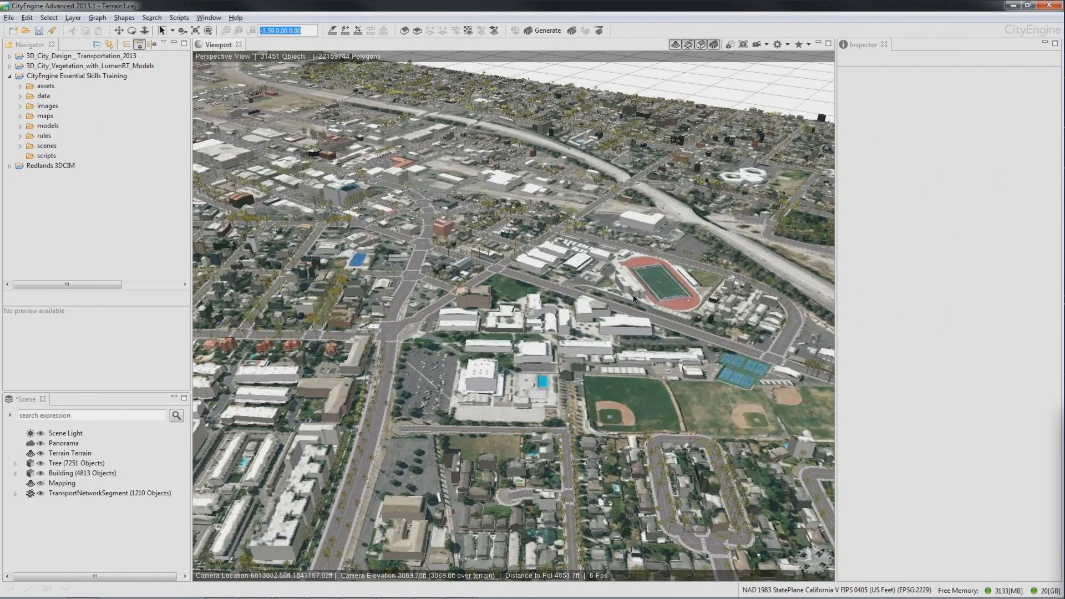
middle_click_drag(634, 296, 607, 320, "alt")
left_click_drag(606, 319, 420, 324, "alt")
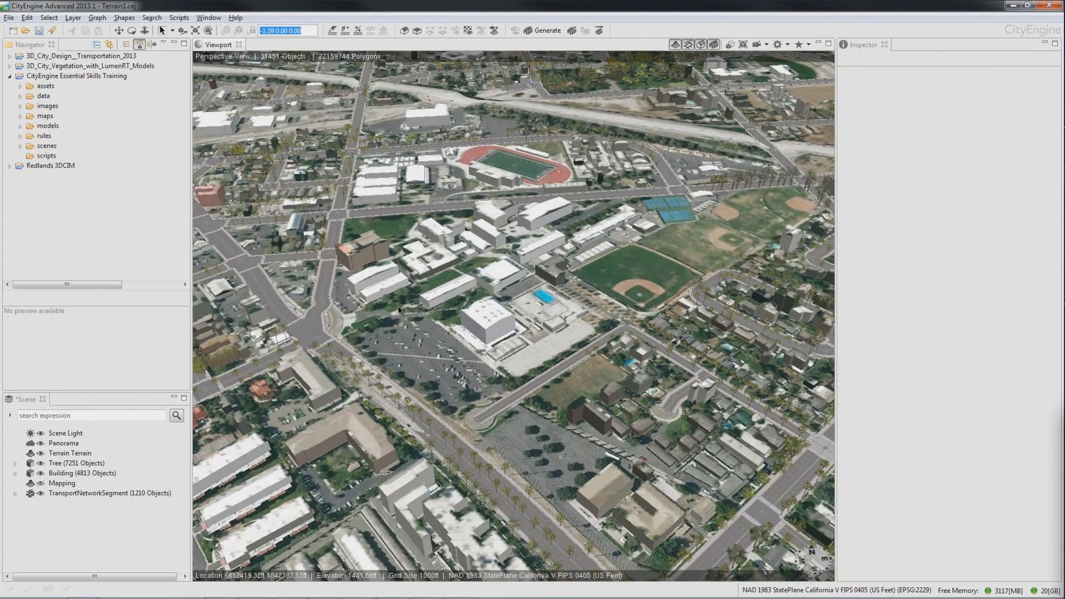
middle_click_drag(398, 310, 899, 330, "alt")
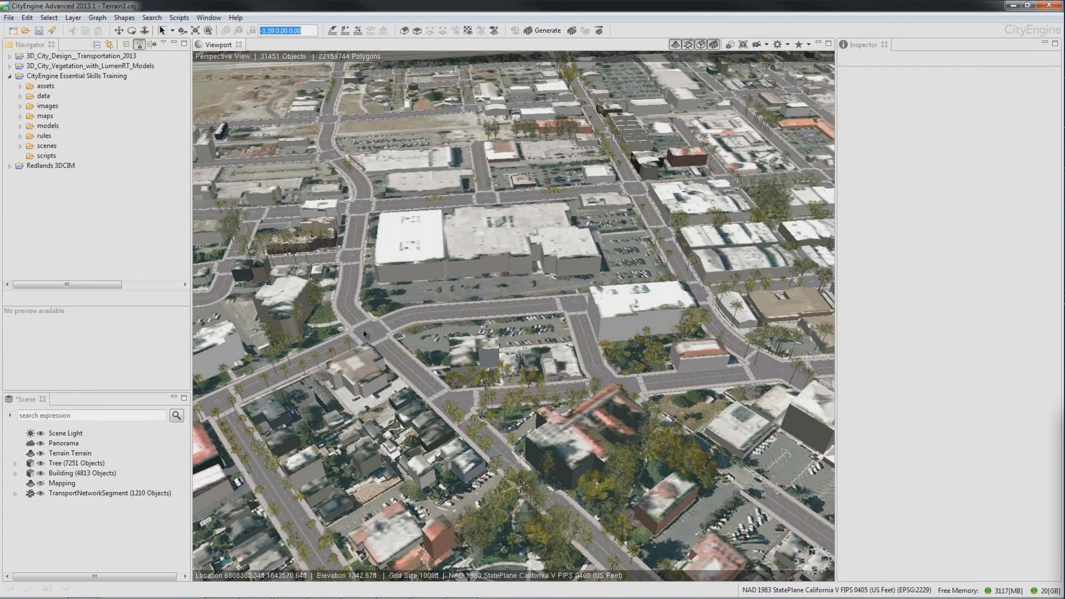
scroll(364, 331, "down", 5)
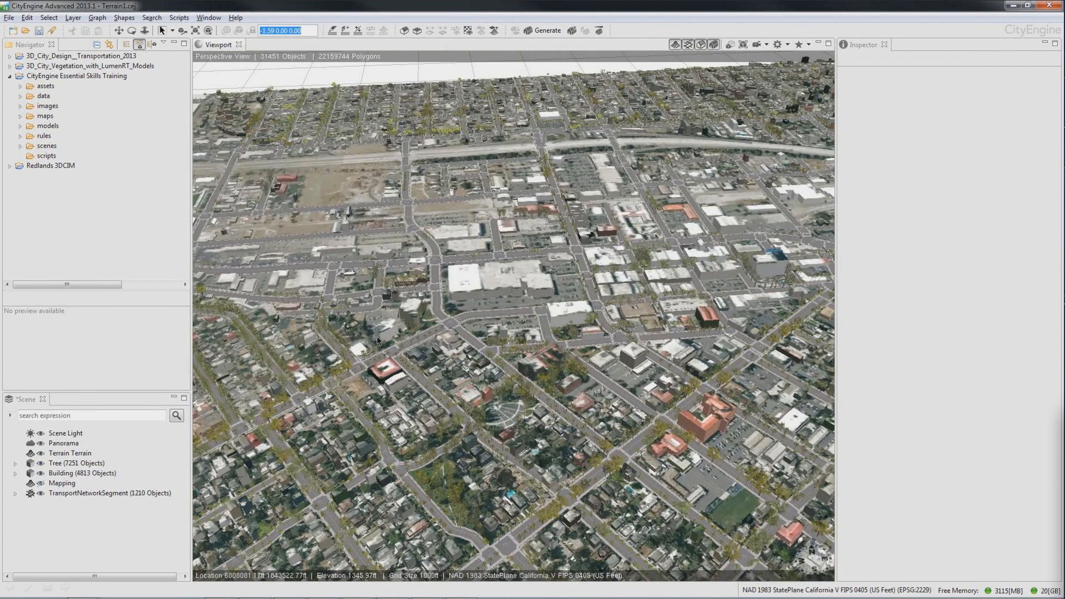
middle_click_drag(377, 341, 532, 327, "alt")
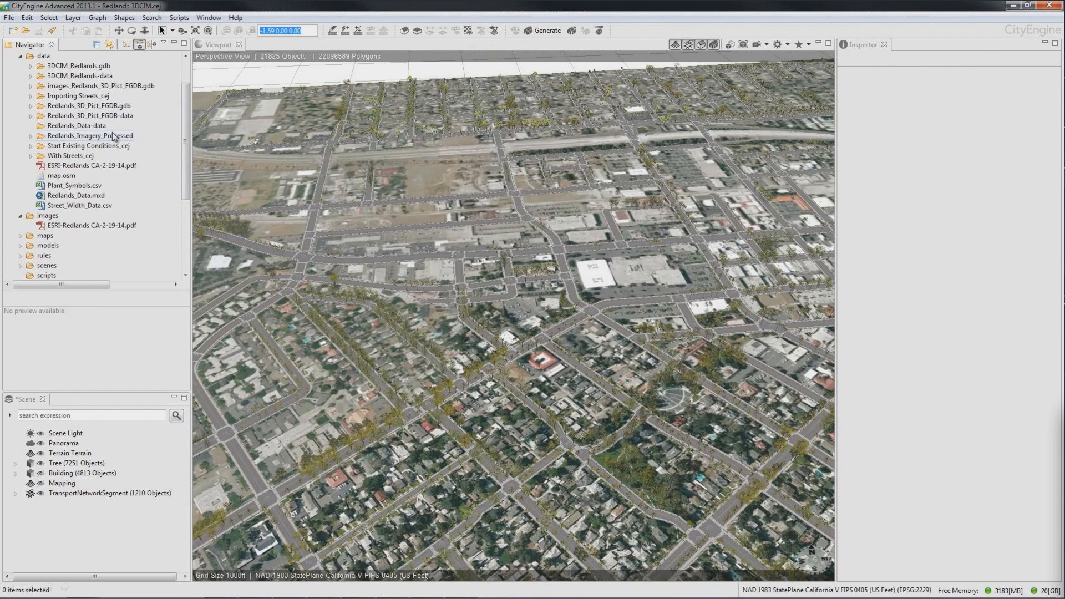
Import the Redlands_Complete multipatch layer with its textures from Redlands_3D_Pict_FGDB.gdb.
left_click(88, 106)
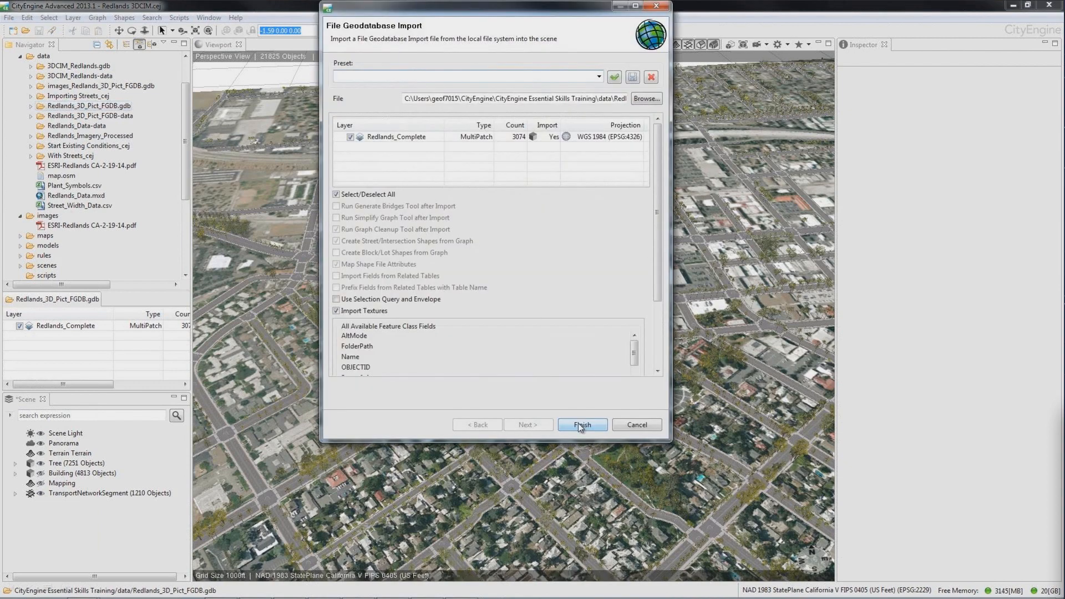
left_click(580, 426)
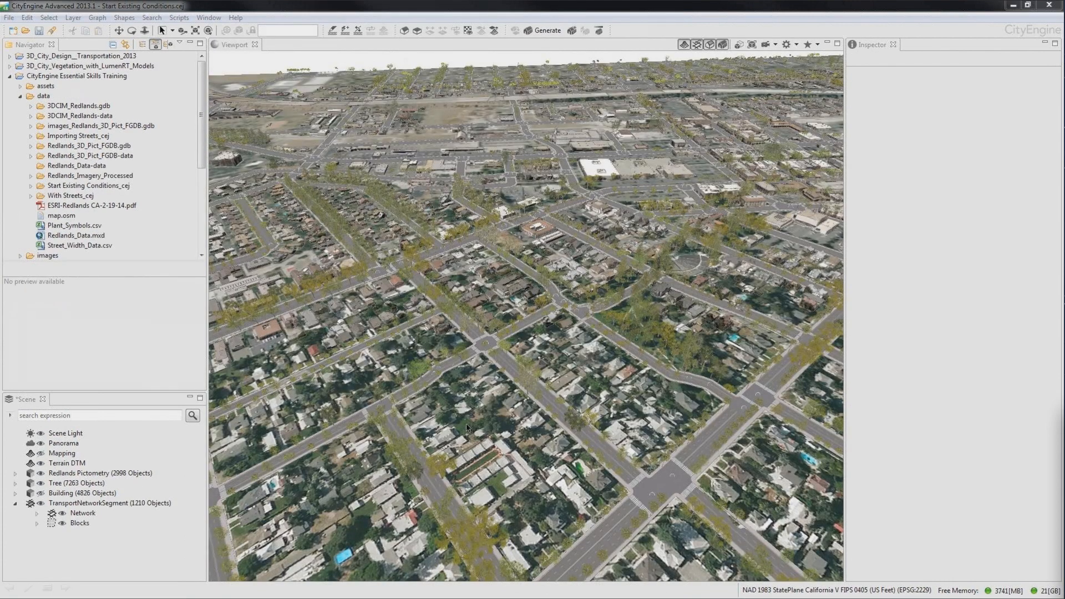
Examine the imported photo-textured buildings around the large shopping complex from close up and from afar.
left_click(635, 176)
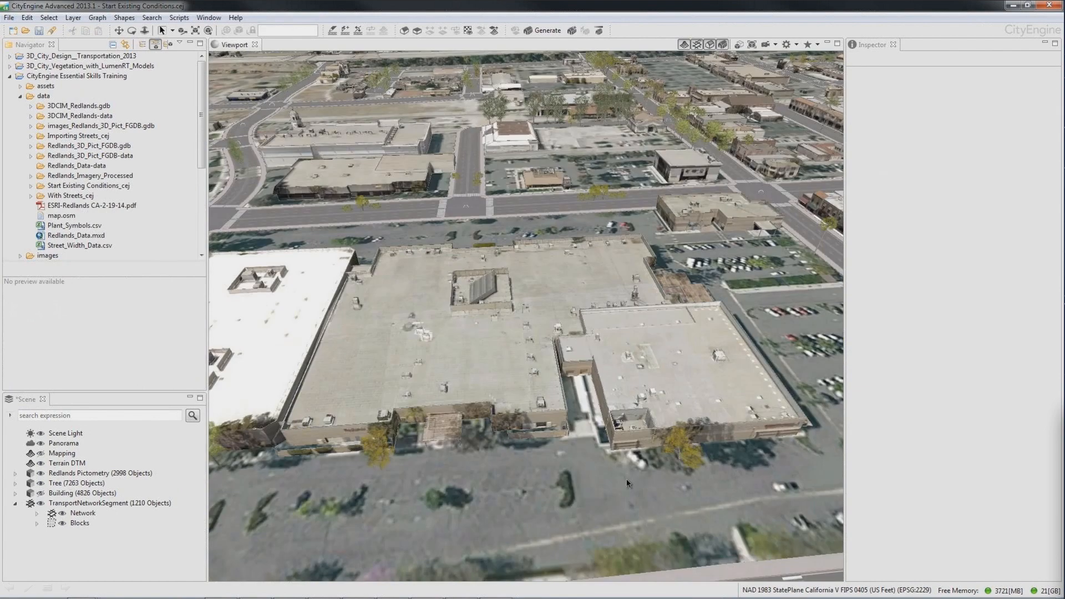
left_click_drag(626, 479, 465, 441, "alt")
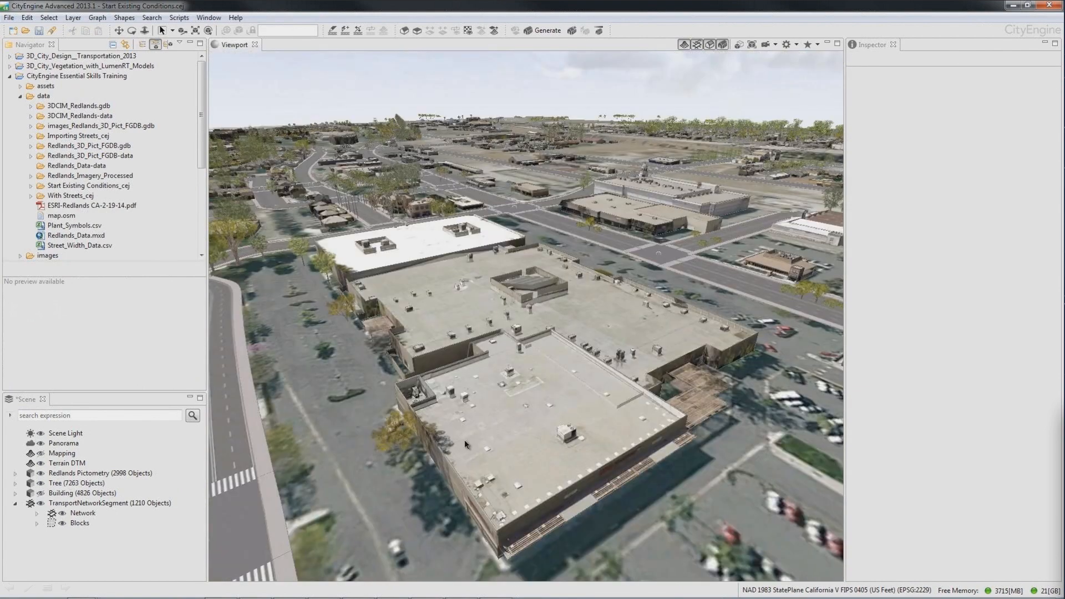
scroll(464, 440, "down", 3)
scroll(516, 414, "down", 3)
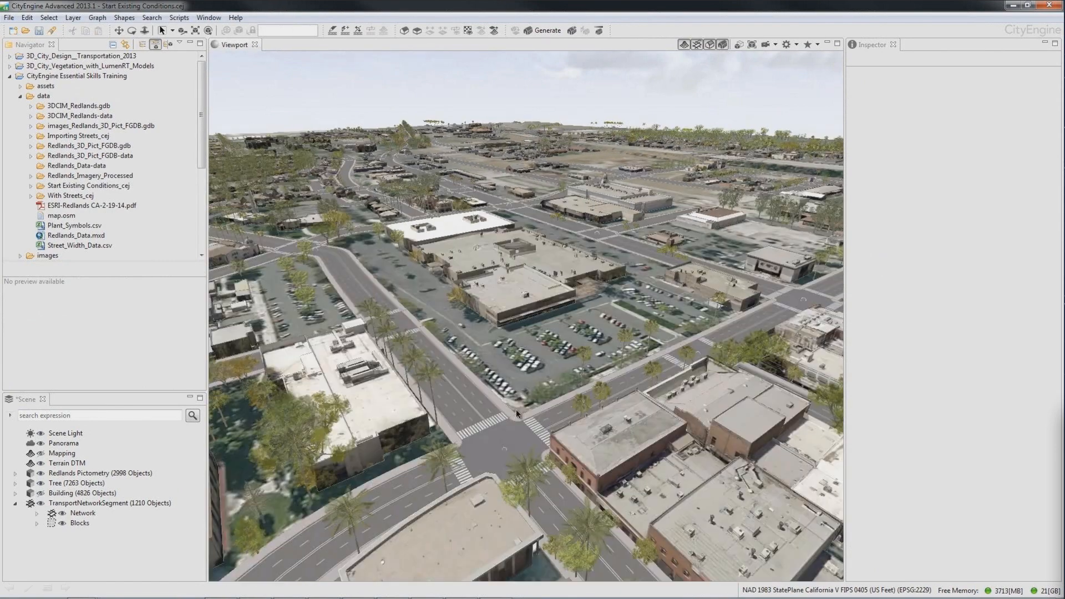
scroll(516, 410, "down", 3)
left_click_drag(502, 425, 1015, 408, "alt")
scroll(649, 378, "down", 3)
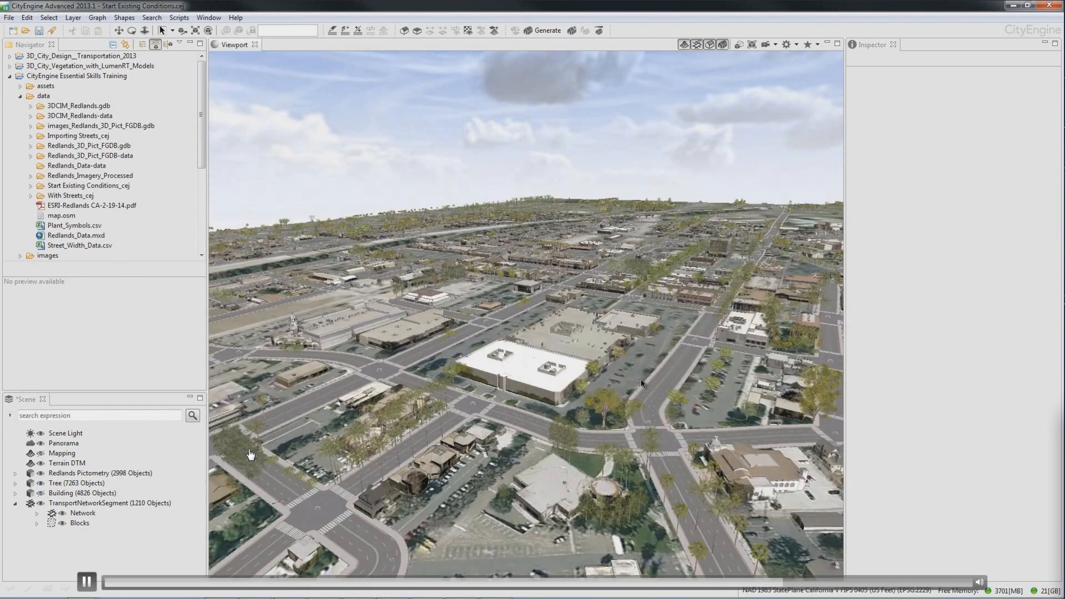